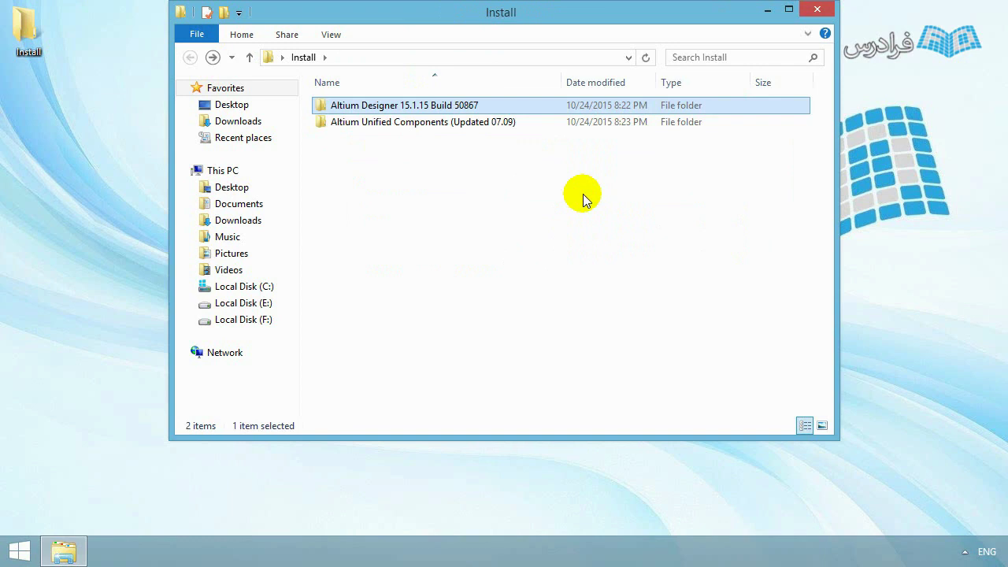
Look through the library files in the Altium Unified Components (Updated 07.09) folder, and return to the Install folder.
click(467, 153)
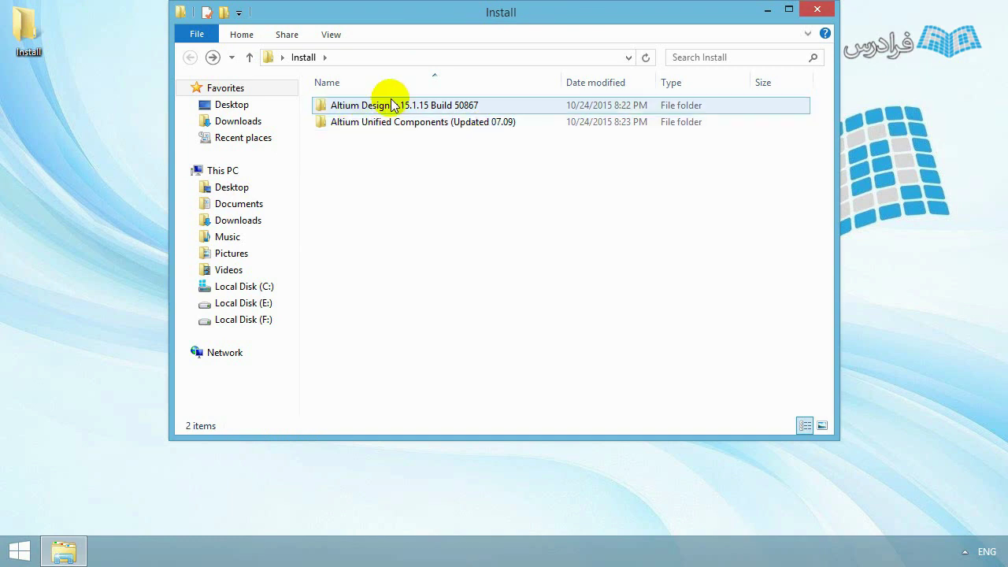
click(418, 124)
double_click(423, 124)
scroll(517, 167, down, 20)
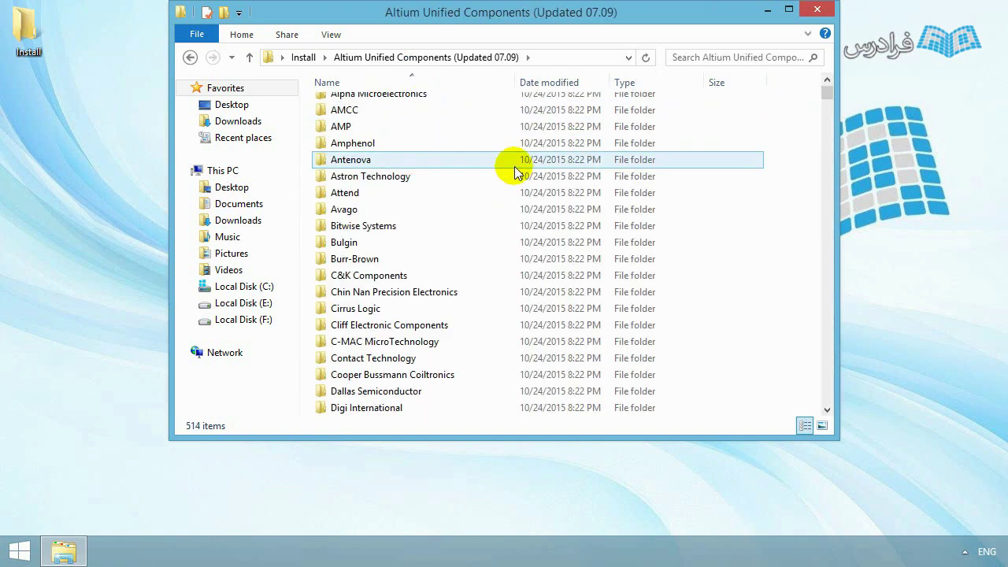
scroll(518, 173, down, 10)
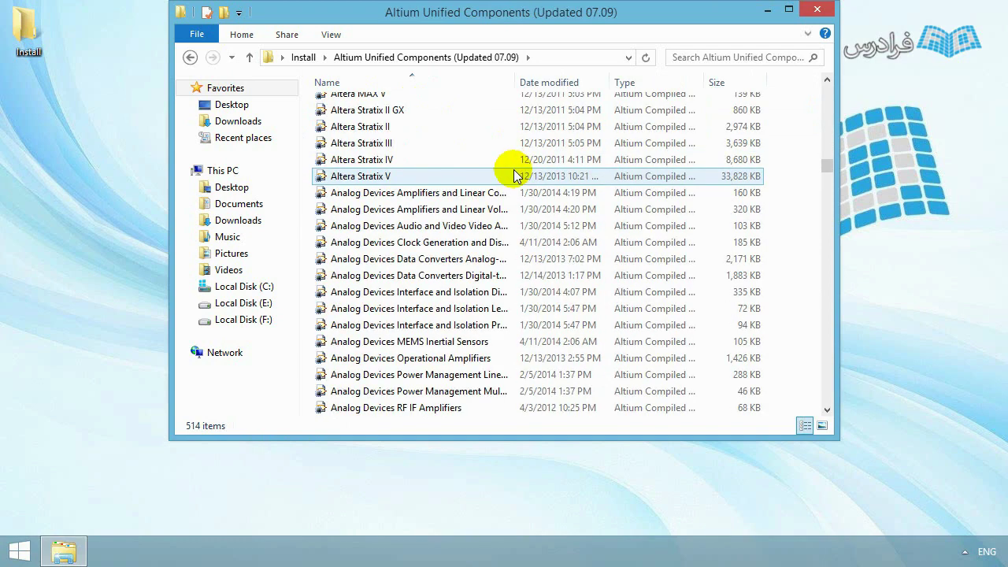
key(BackSpace)
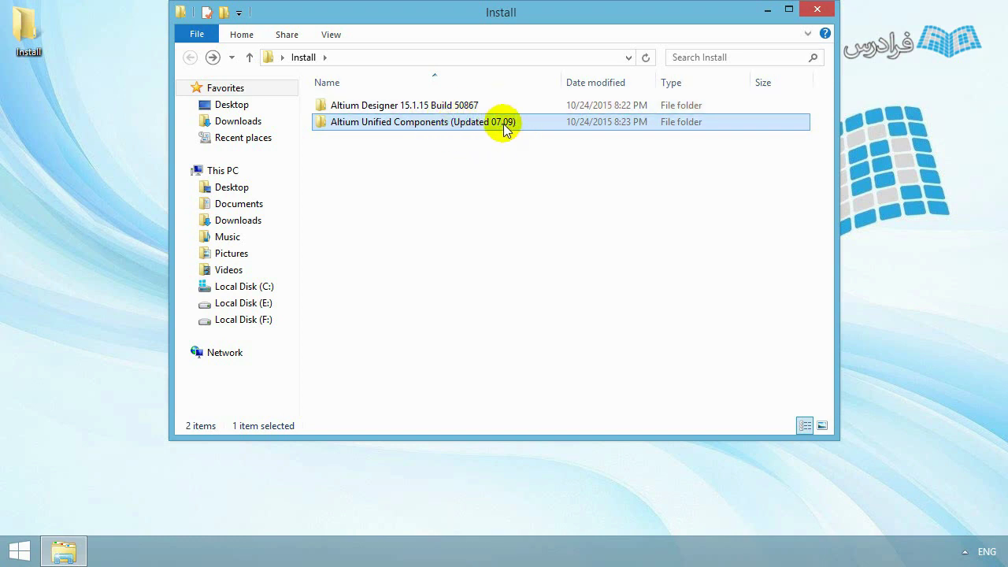
mouse_move(504, 124)
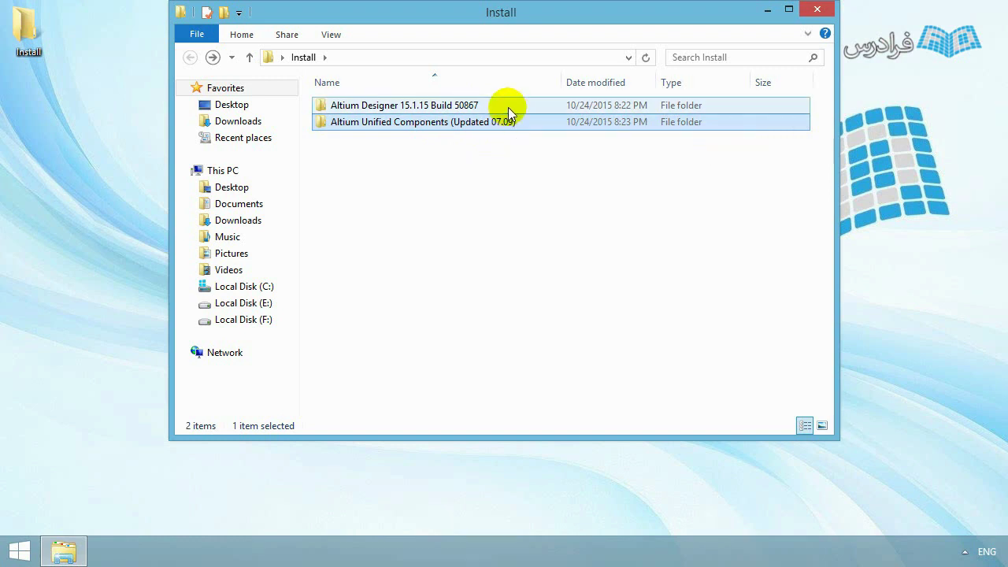
Open the Altium Designer 15.1.15 Build 50867 folder and run AltiumDesigner15Setup.
double_click(508, 107)
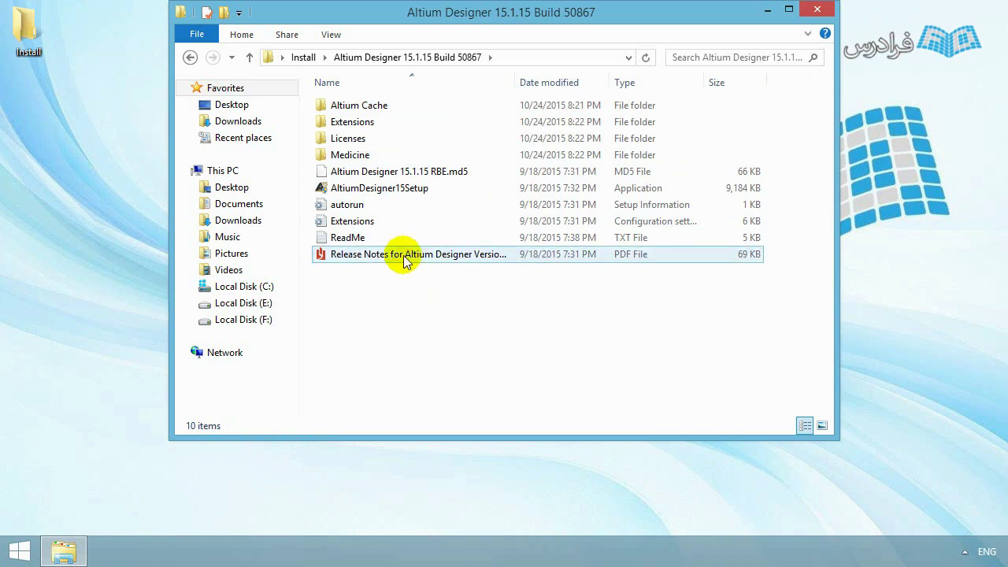
click(393, 192)
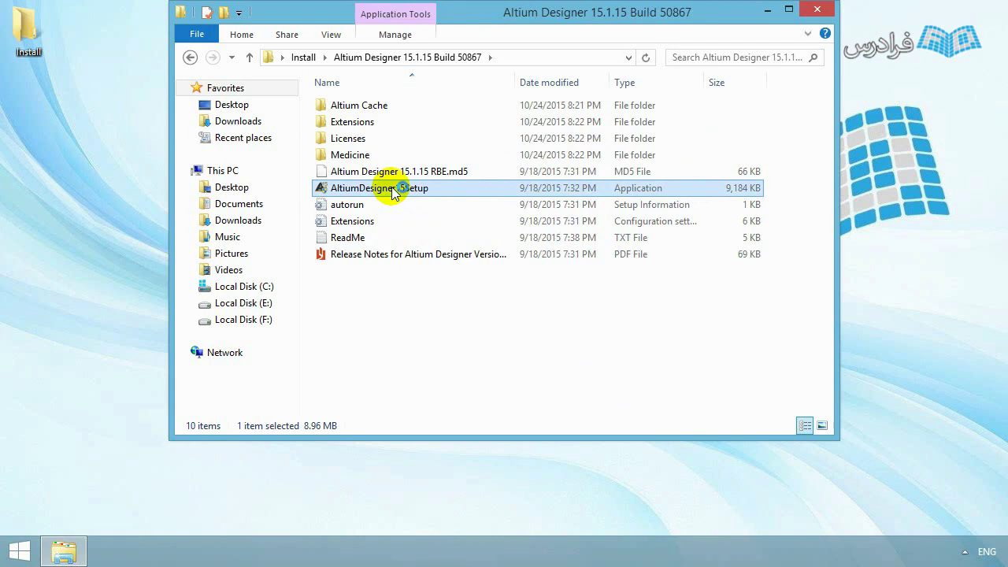
double_click(394, 192)
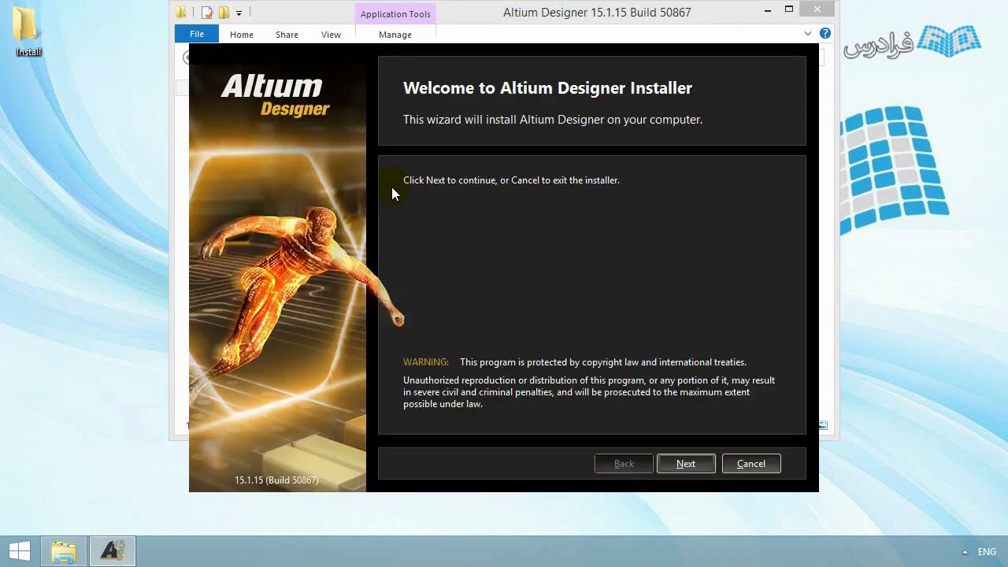
Proceed past the installer's welcome page and accept the English End-User License Agreement.
click(685, 464)
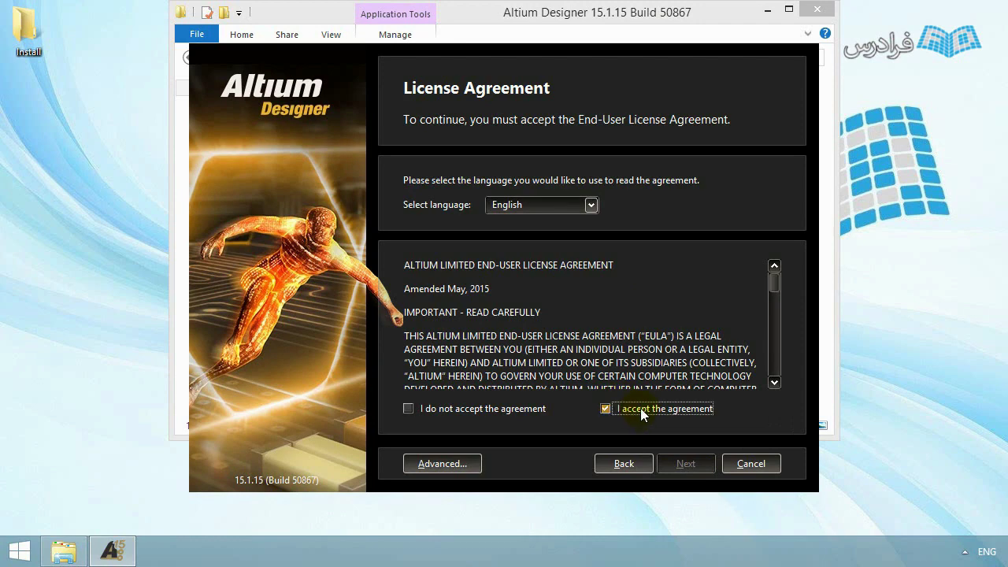
click(642, 412)
click(683, 464)
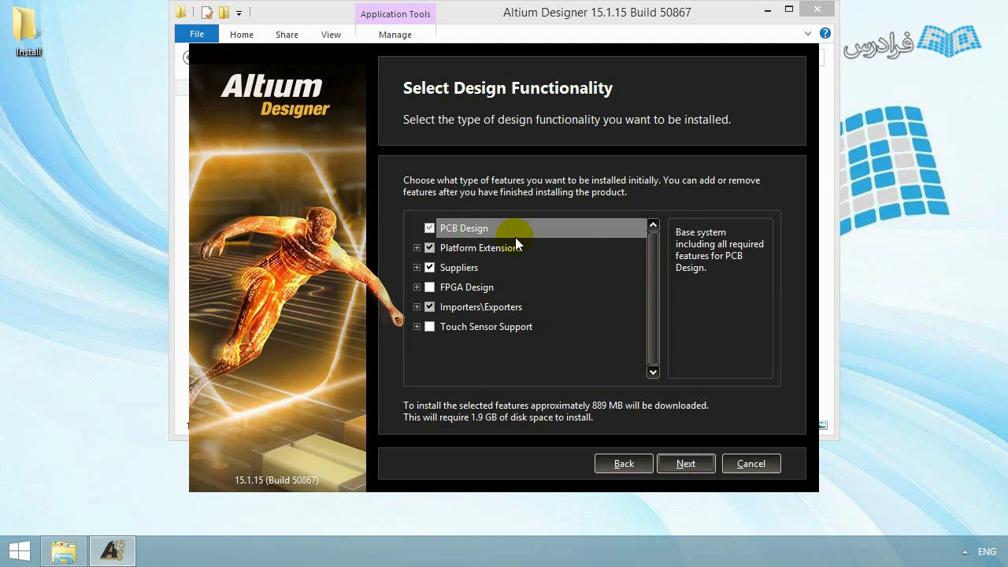
Expand the Platform Extensions group and review which of its features are selected for installation.
click(417, 247)
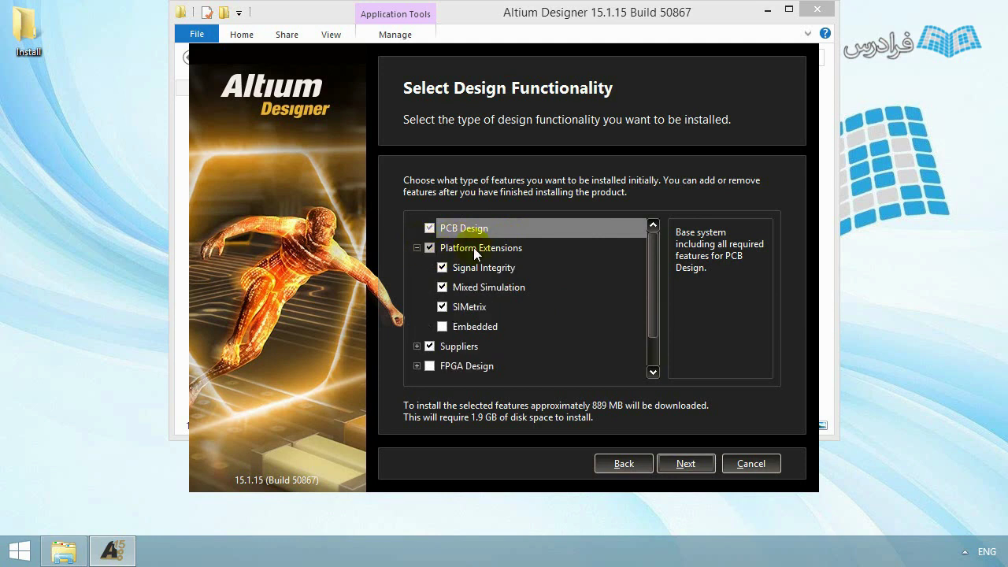
scroll(558, 288, down, 2)
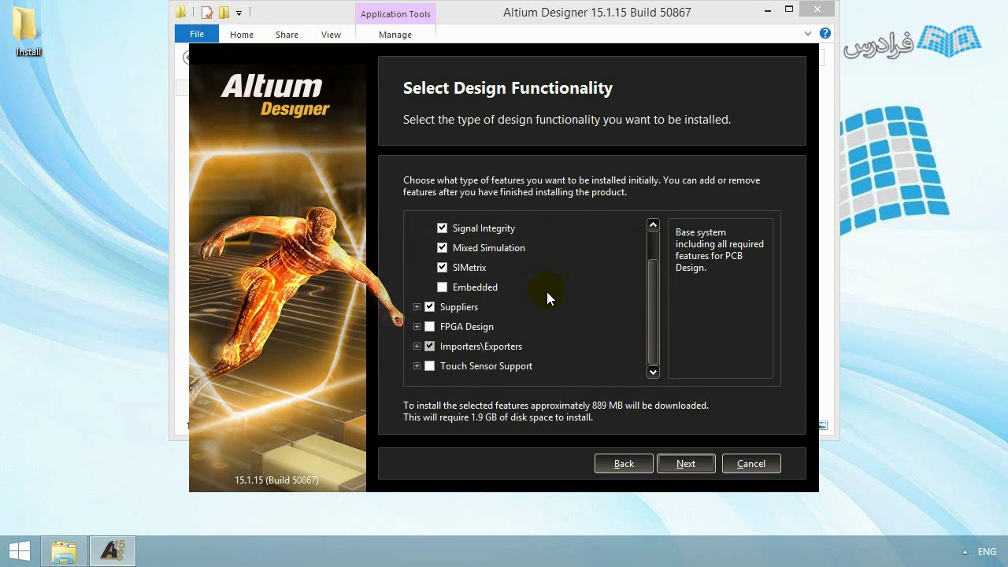
scroll(546, 292, up, 2)
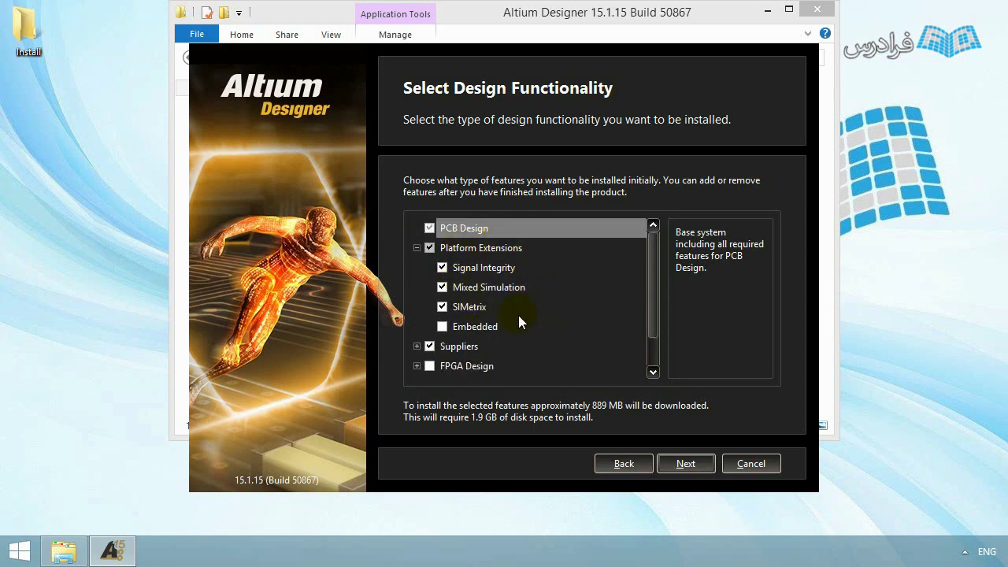
scroll(518, 315, down, 2)
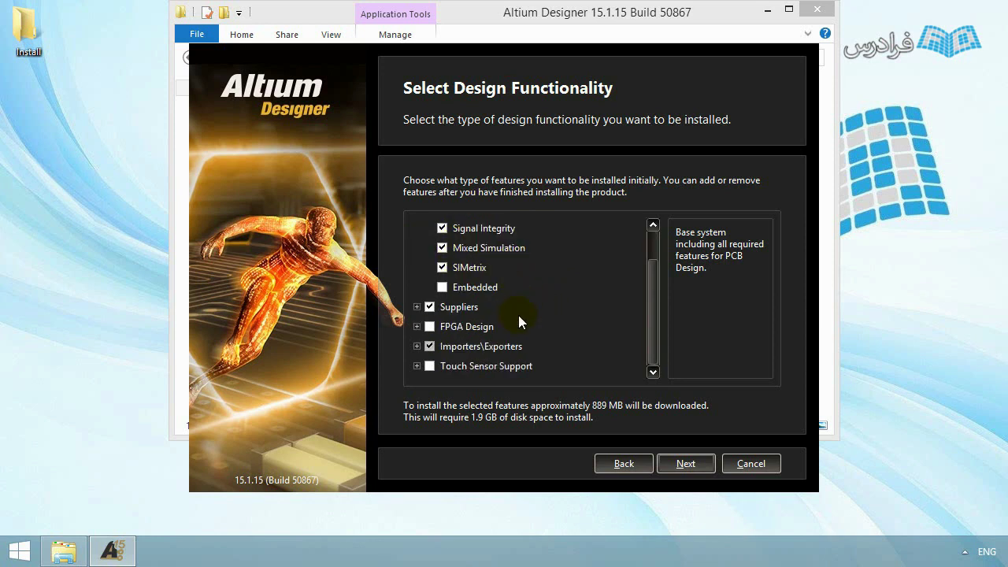
Expand the Suppliers group and review the component suppliers selected for installation.
click(417, 306)
scroll(488, 308, down, 3)
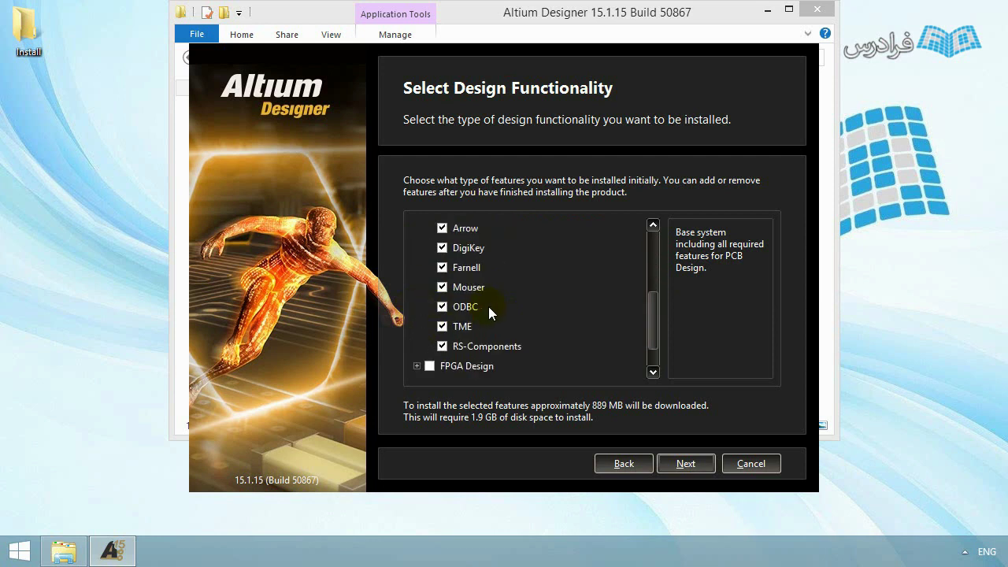
scroll(488, 309, up, 3)
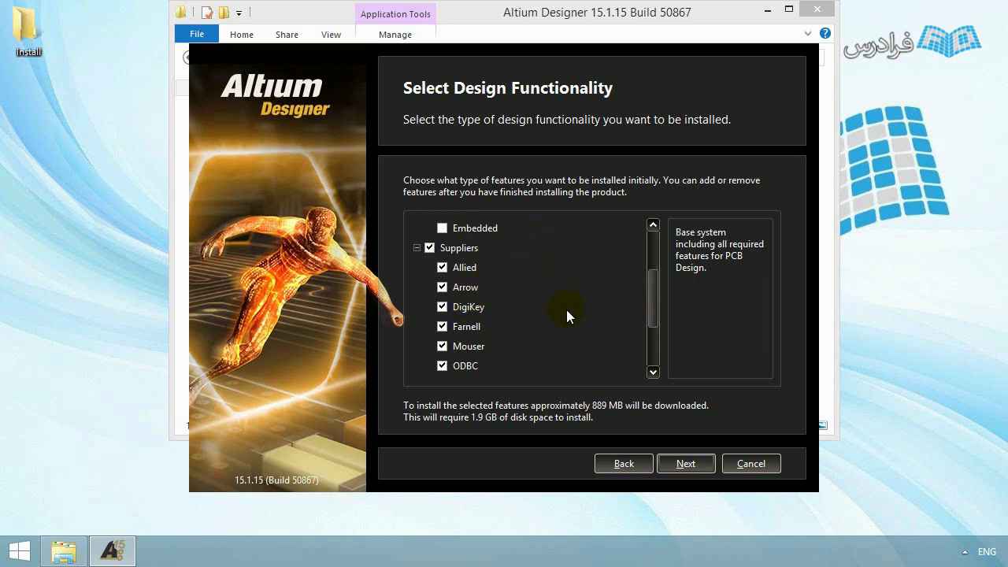
scroll(566, 311, down, 1)
scroll(562, 310, up, 1)
scroll(511, 307, down, 1)
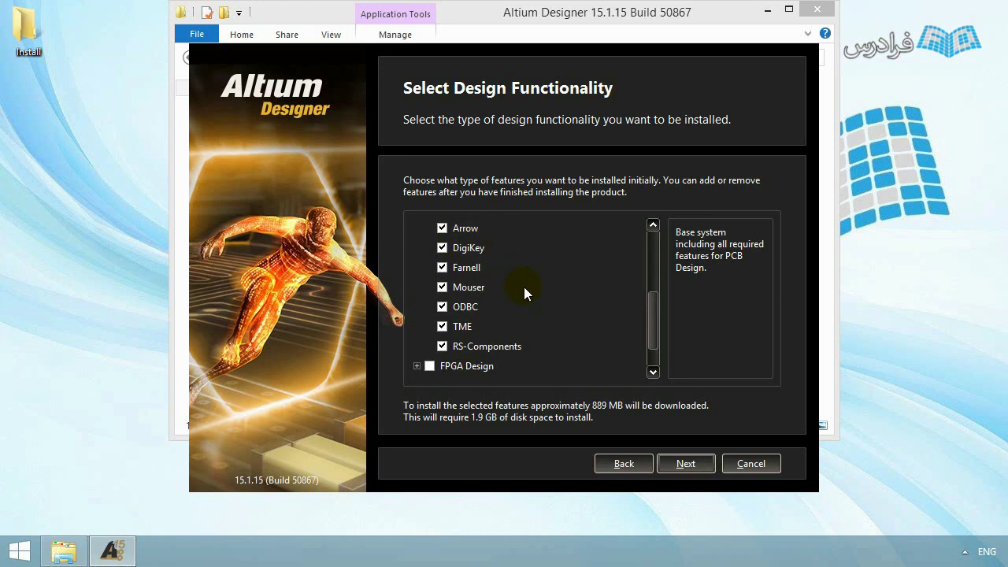
scroll(524, 292, up, 1)
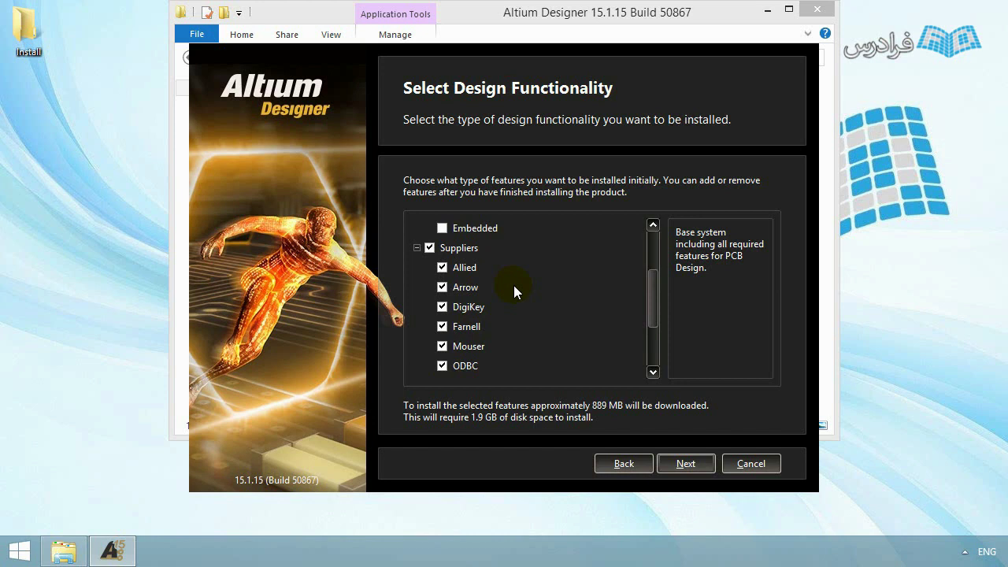
scroll(513, 287, down, 2)
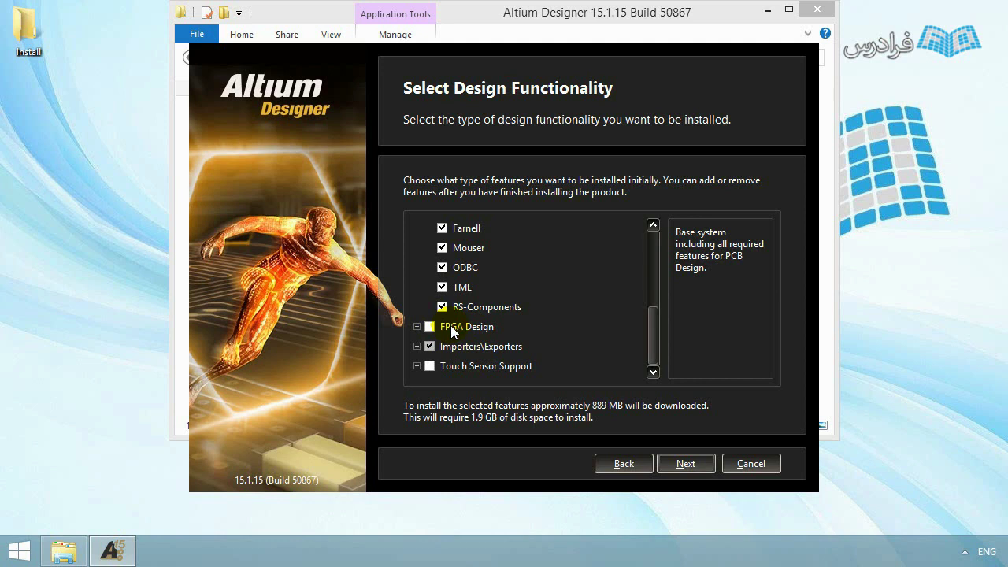
Expand the Importers\Exporters group and review which file format converters are selected for installation.
click(413, 345)
scroll(504, 323, down, 3)
scroll(520, 317, down, 1)
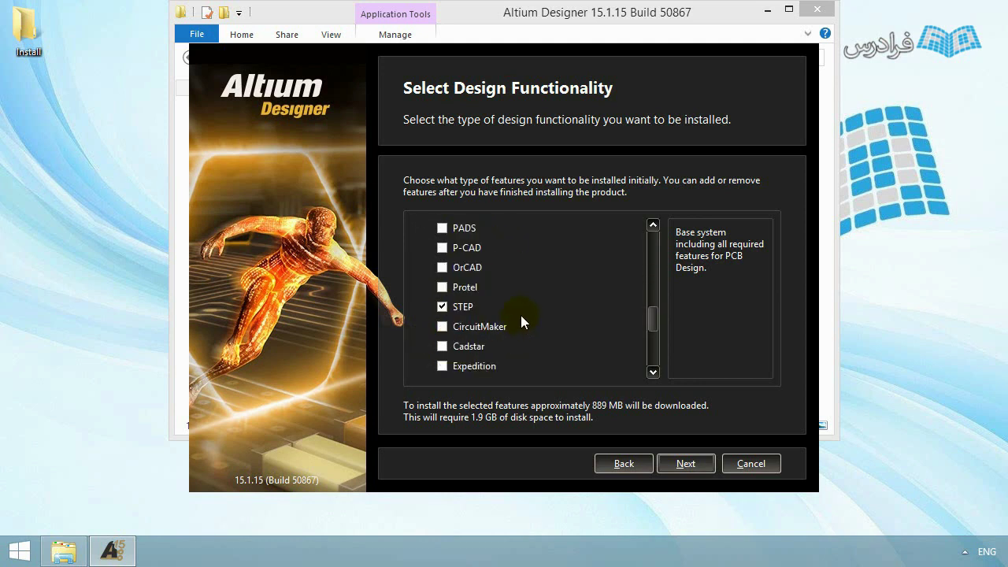
scroll(520, 311, up, 2)
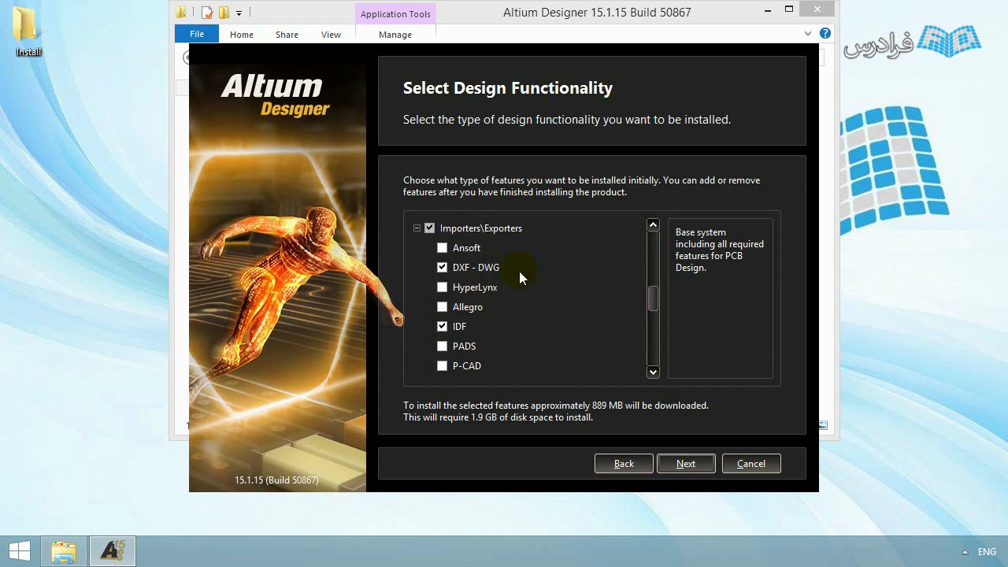
scroll(519, 271, down, 6)
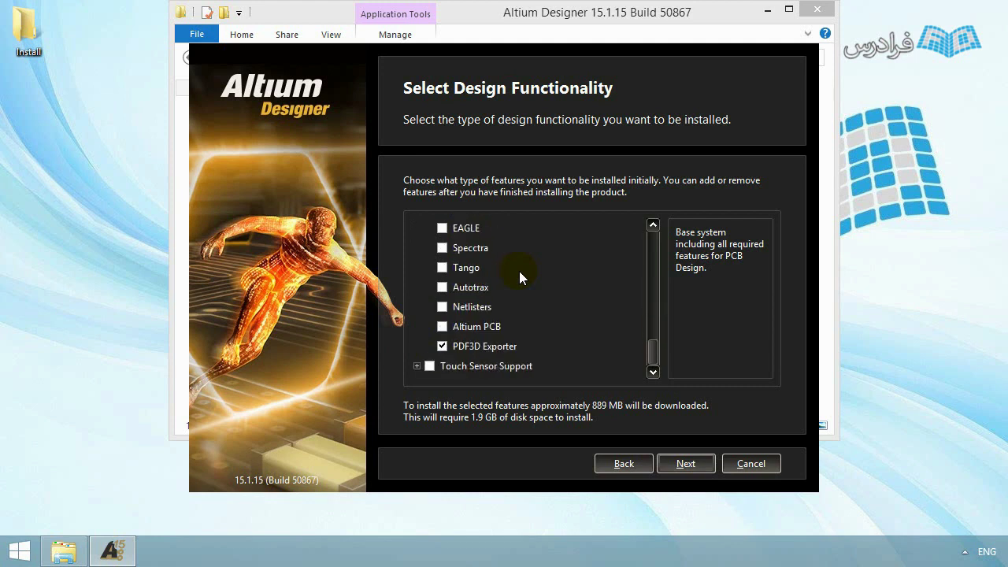
scroll(519, 271, up, 6)
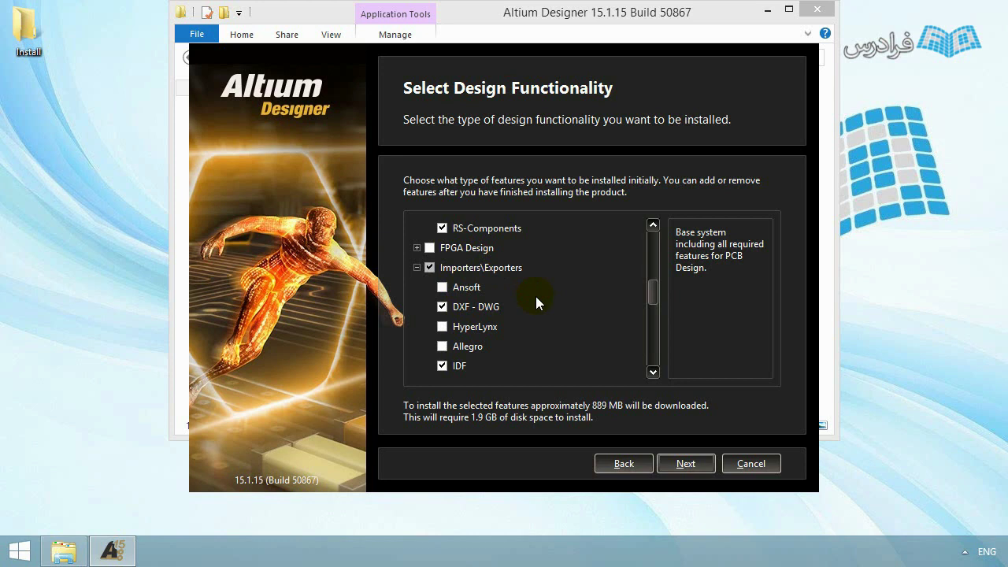
scroll(535, 296, down, 4)
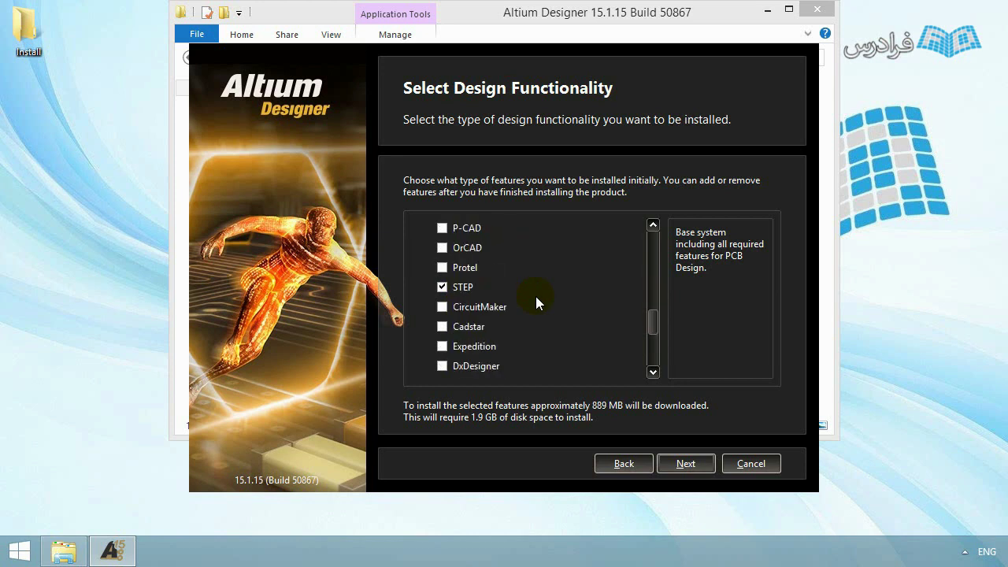
scroll(536, 296, down, 2)
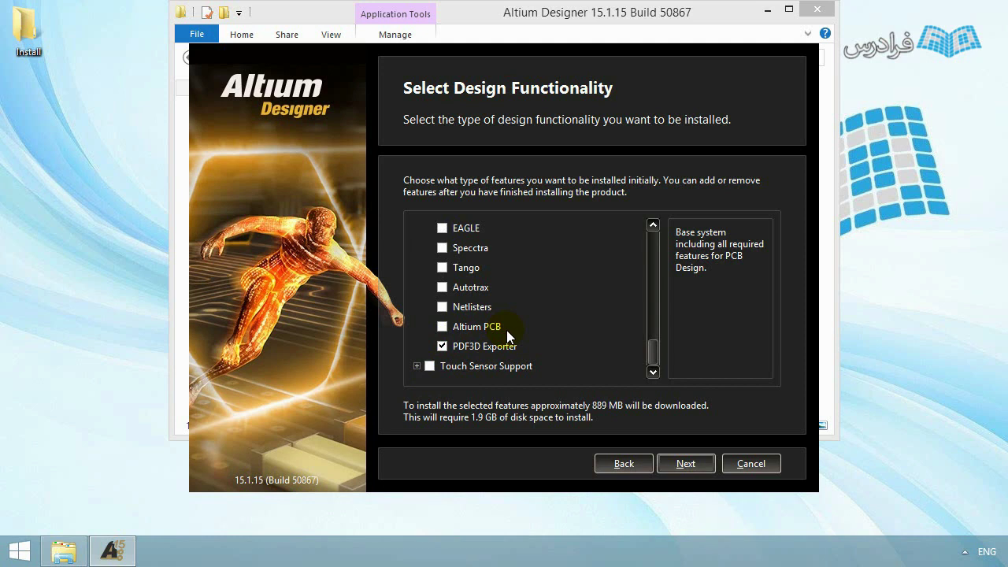
Keep the preselected features and the default AD15 destination folders, and begin the installation.
click(682, 464)
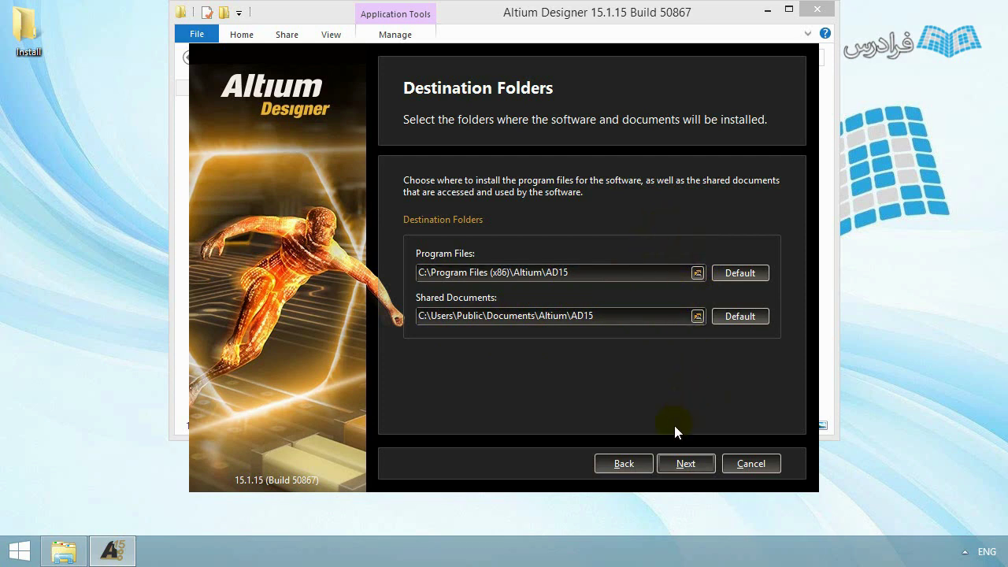
click(684, 463)
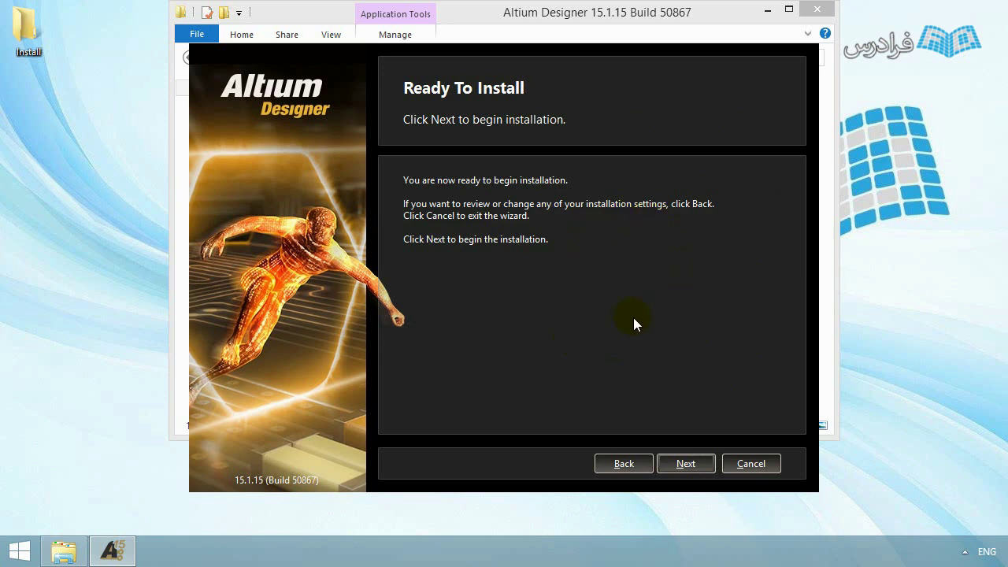
click(674, 467)
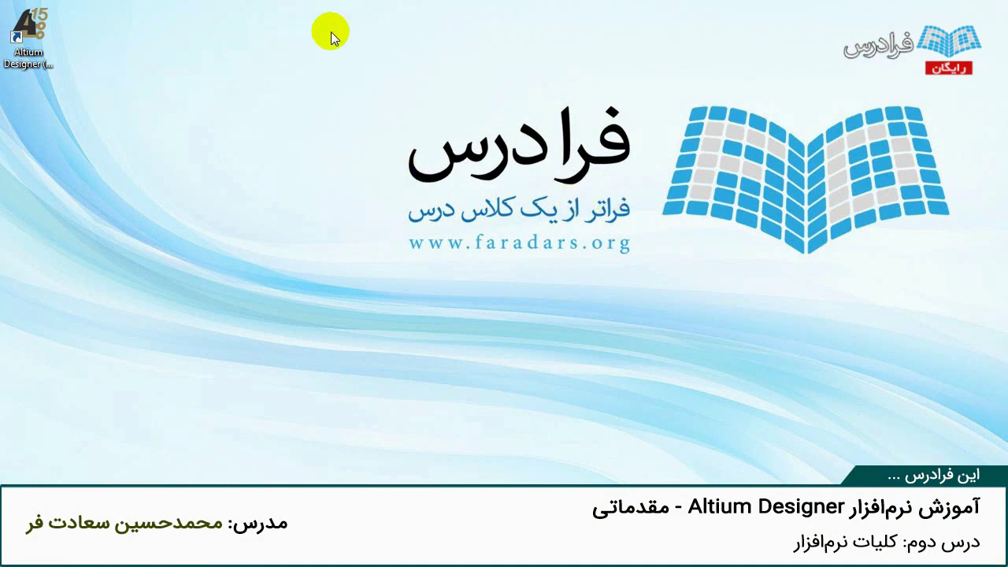
Launch Altium Designer (in AD15) from the Altium program group and close the Storage Manager window.
double_click(35, 32)
key(super)
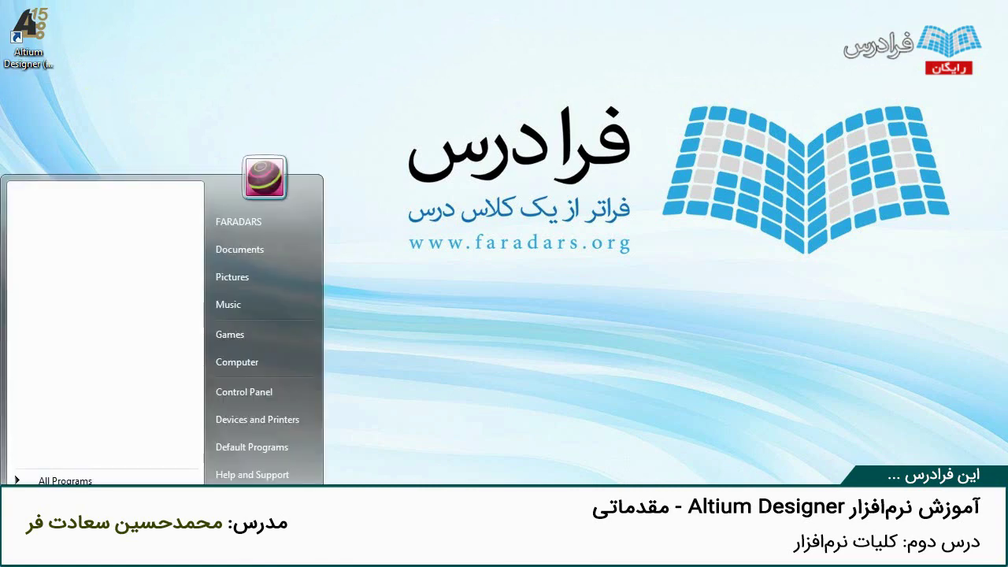
click(114, 479)
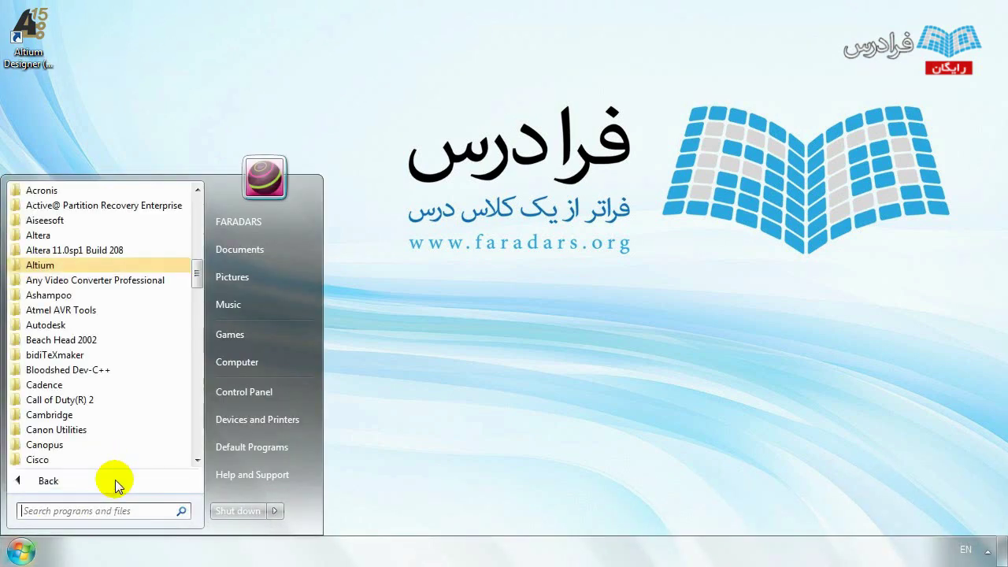
click(135, 267)
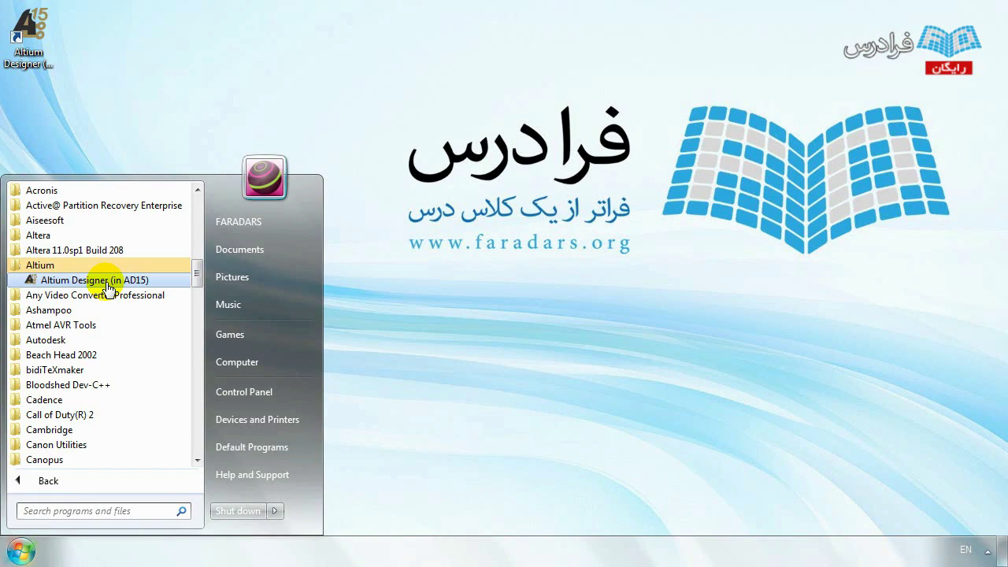
click(108, 281)
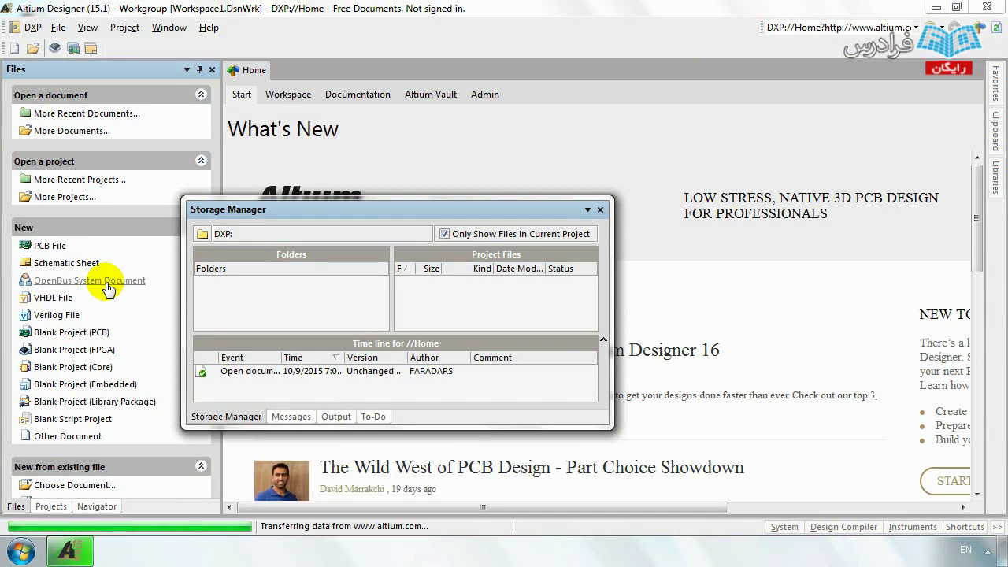
click(599, 211)
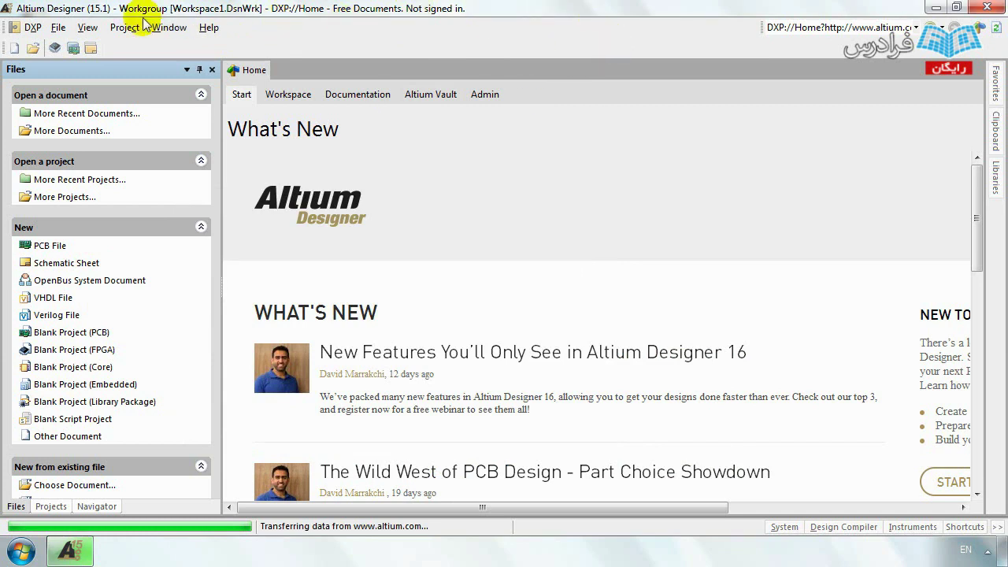
Review the available file commands and the types of new documents and projects that can be created.
click(60, 33)
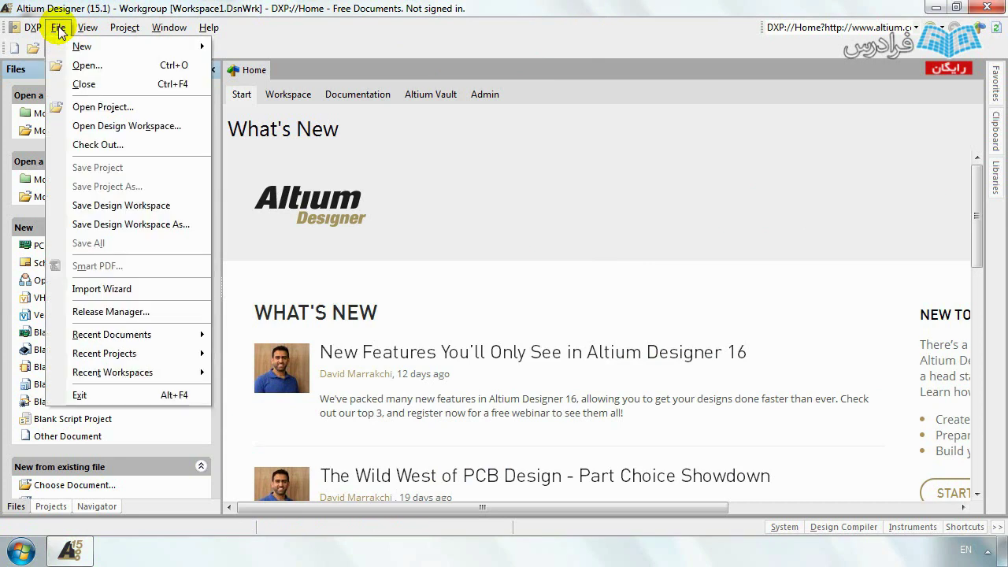
key(Down)
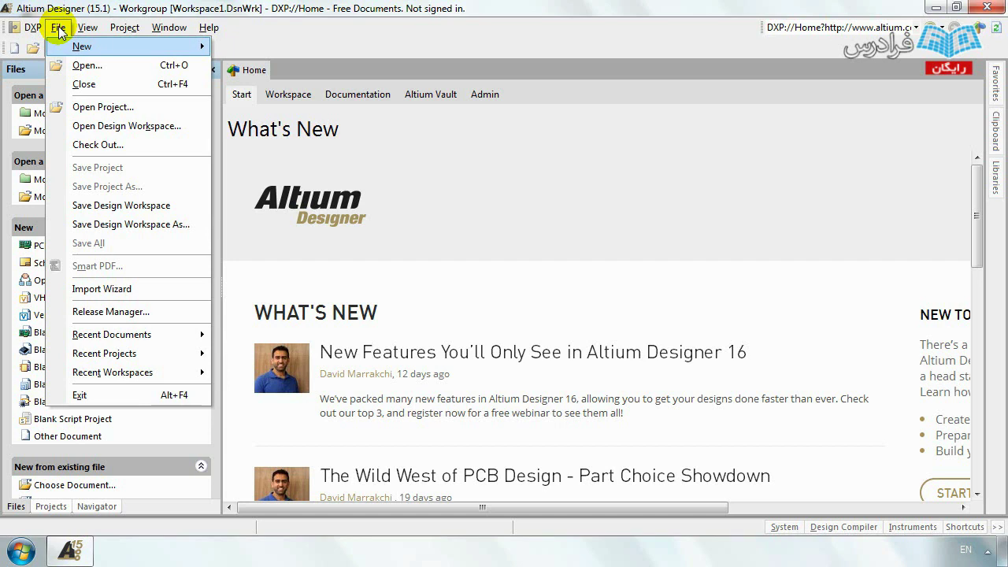
key(Right)
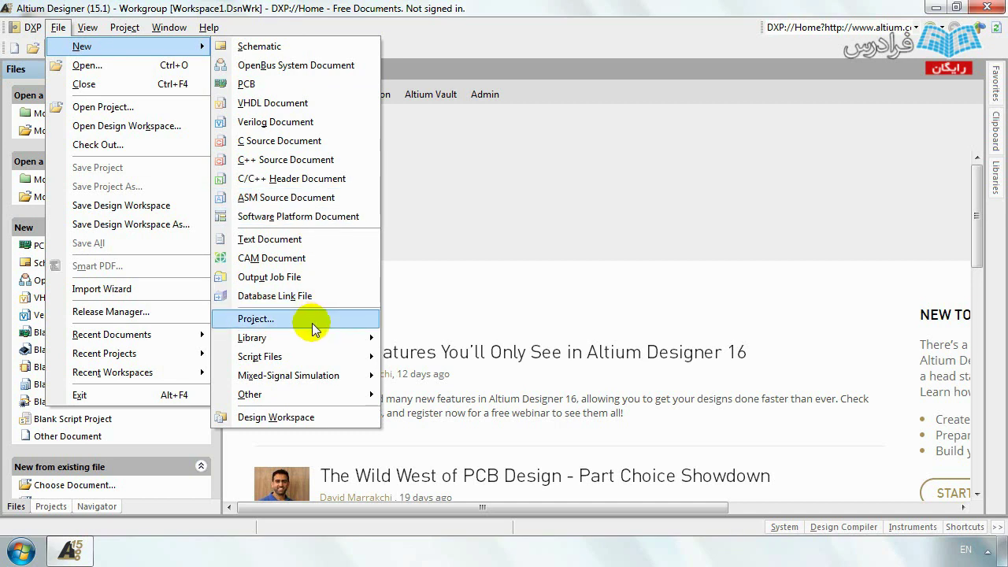
mouse_move(320, 338)
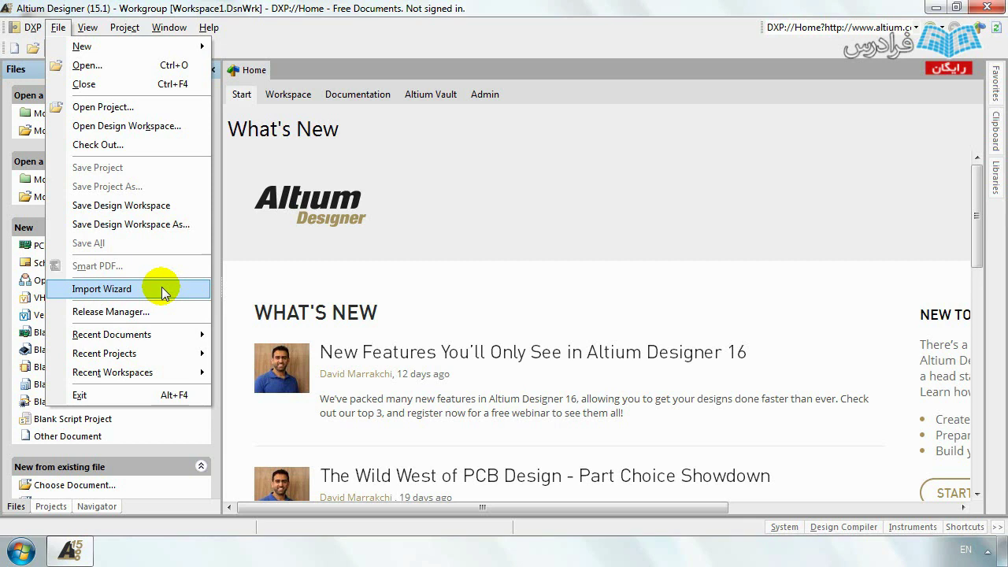
click(129, 34)
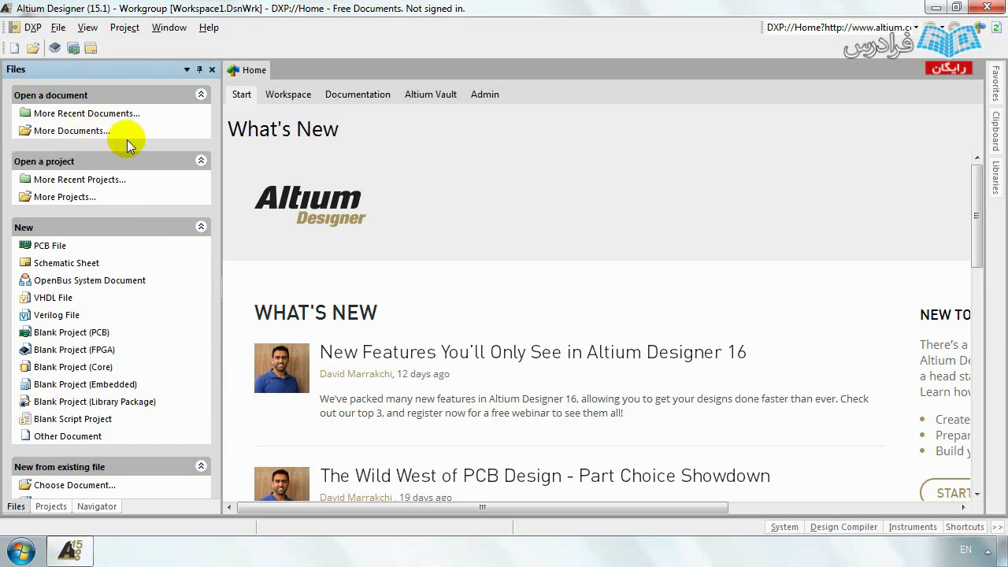
View the recent documents, projects and workspaces list, close it, and compare the Files panel with the new-file commands.
click(79, 118)
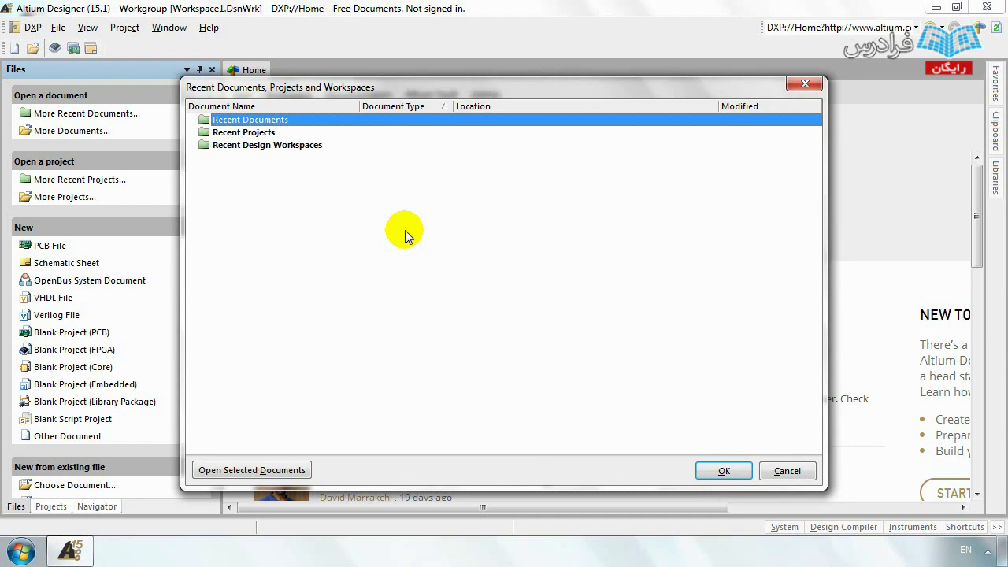
click(804, 83)
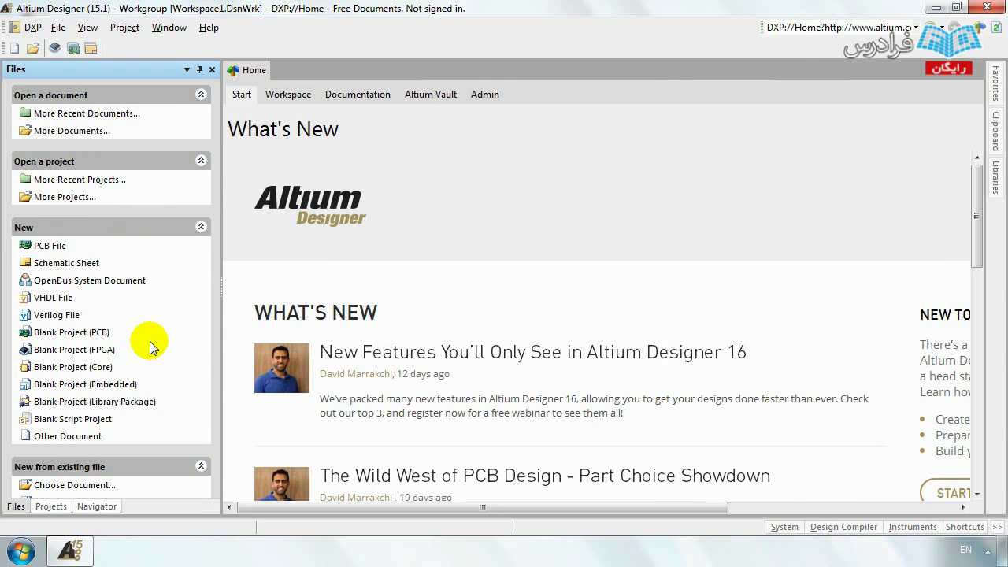
click(59, 27)
mouse_move(79, 48)
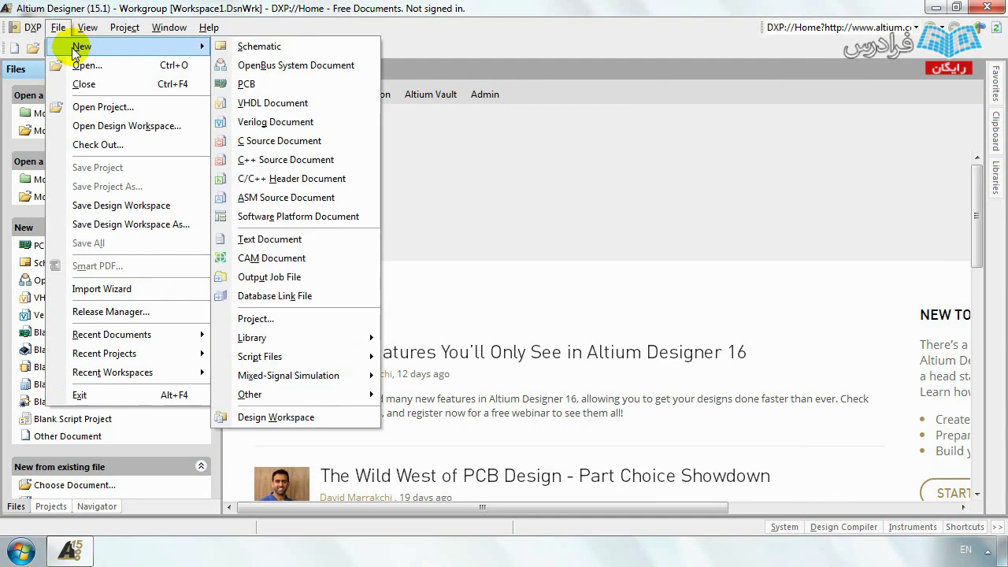
click(4, 276)
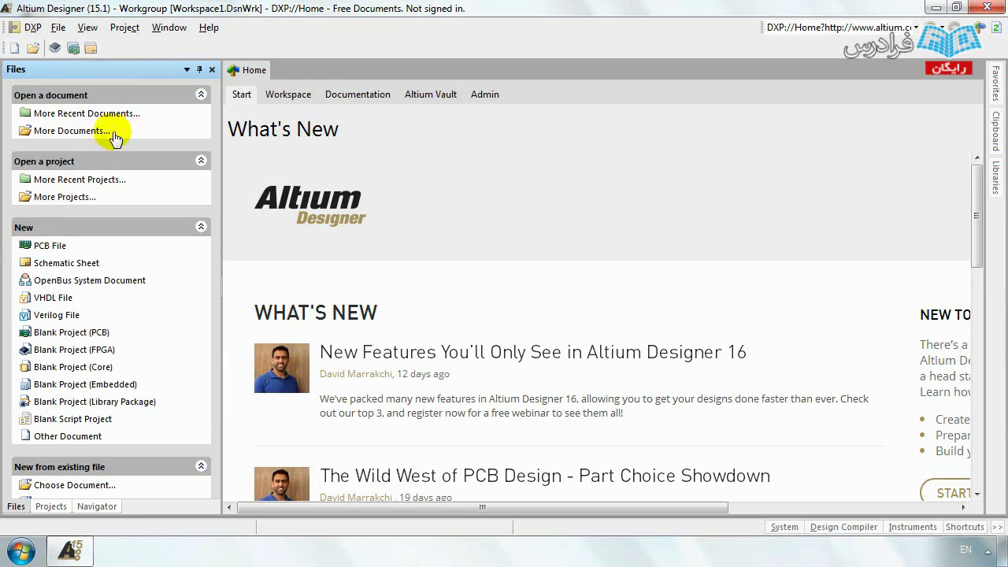
Collapse the Open a document and New sections of the Files panel, keeping Open a project expanded.
click(116, 101)
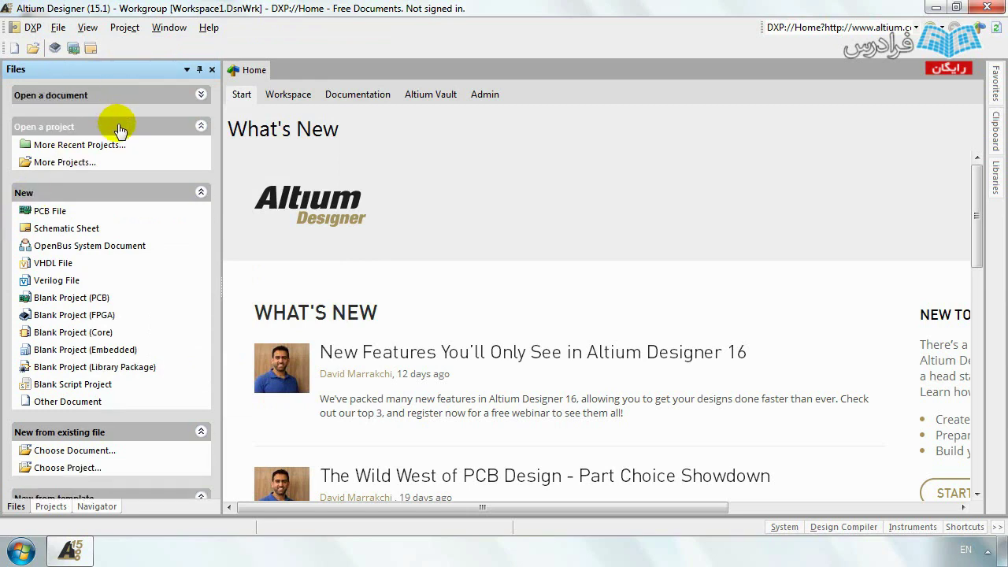
click(118, 128)
click(123, 162)
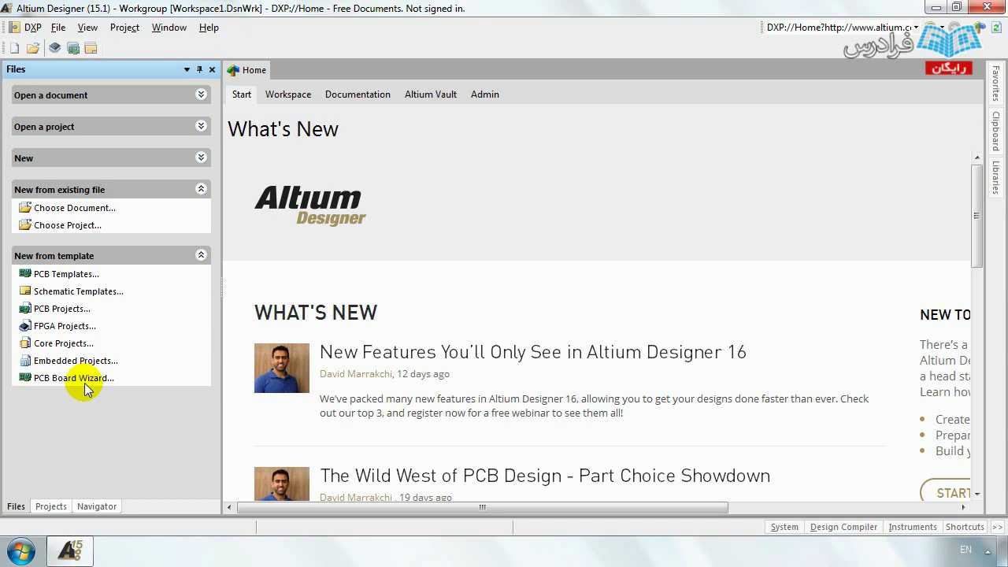
click(184, 160)
click(186, 133)
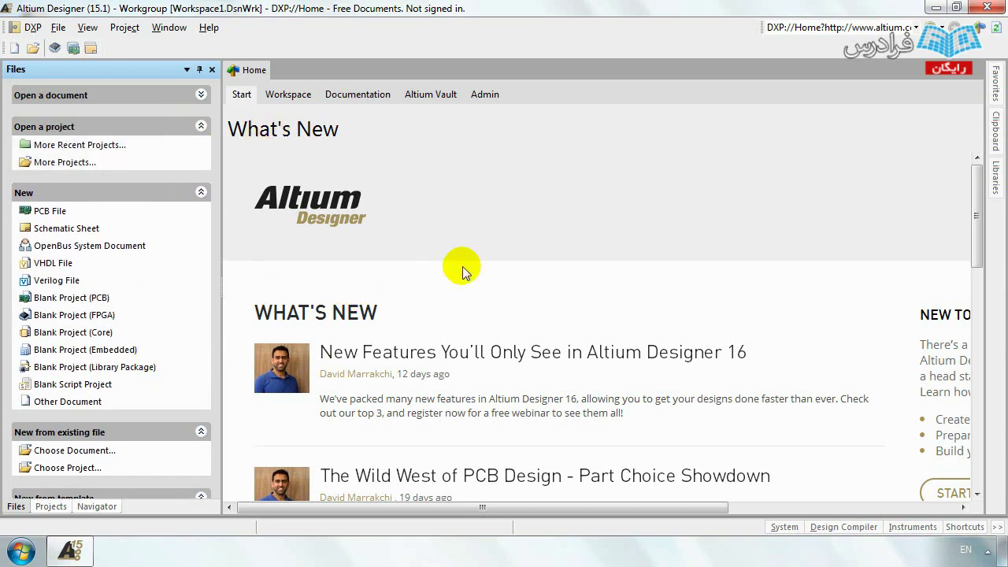
click(183, 194)
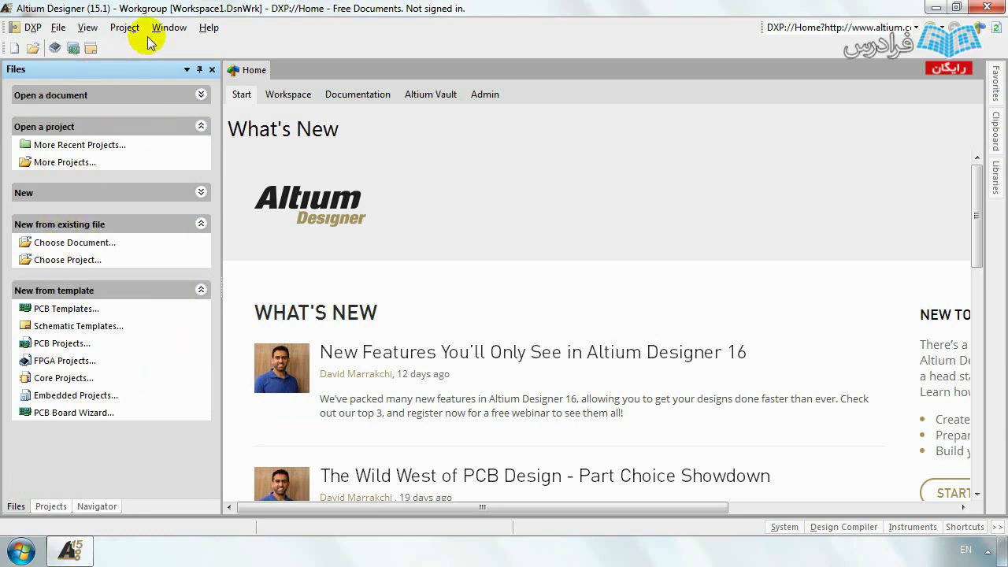
View the contents of the auto-hidden Favorites, Clipboard and Libraries panels.
click(209, 27)
click(751, 93)
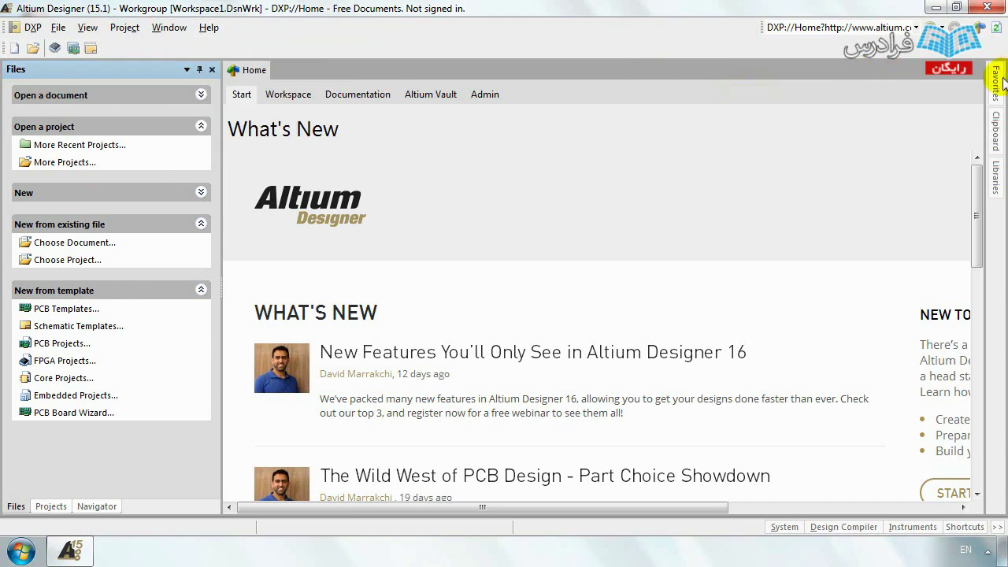
mouse_move(995, 79)
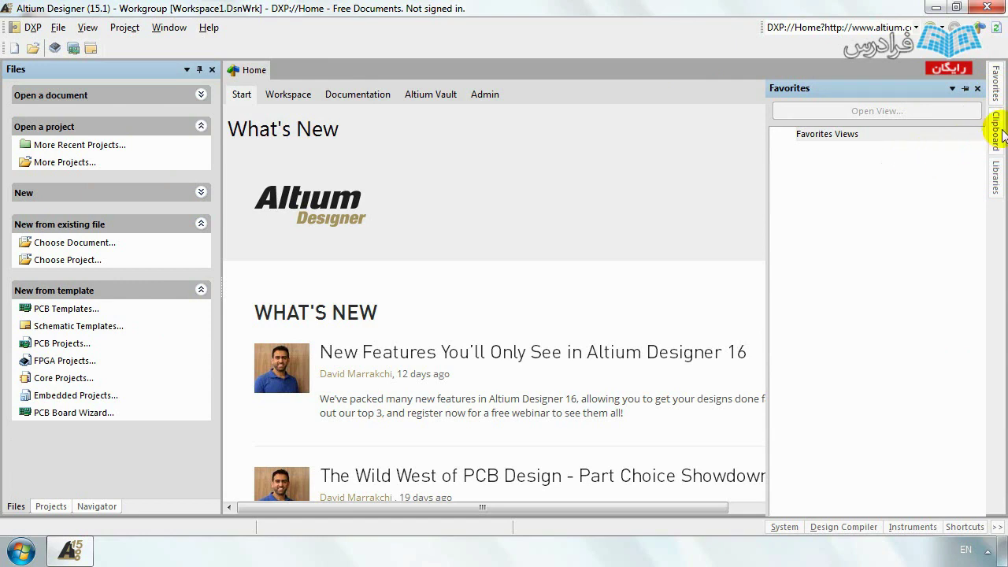
mouse_move(997, 126)
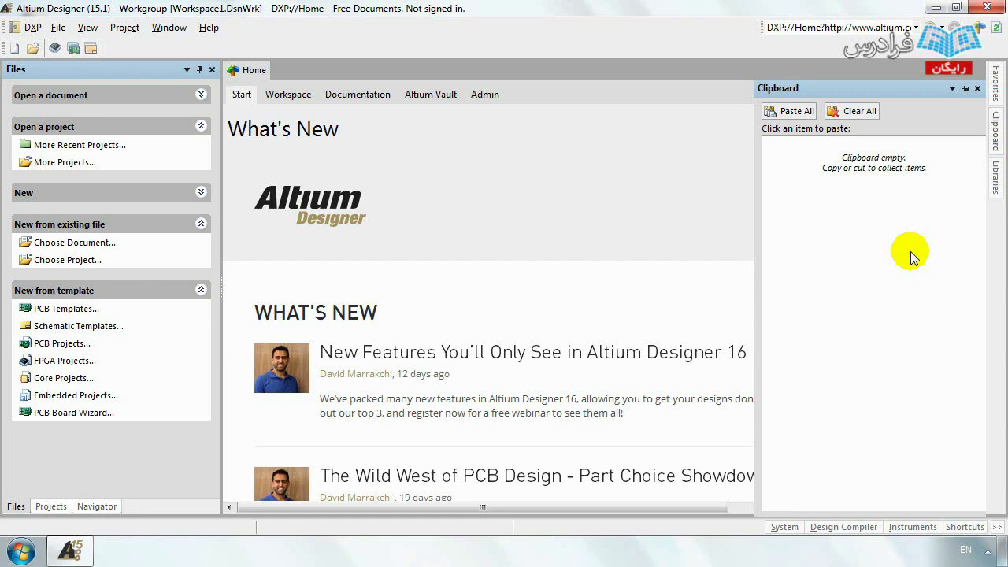
click(996, 175)
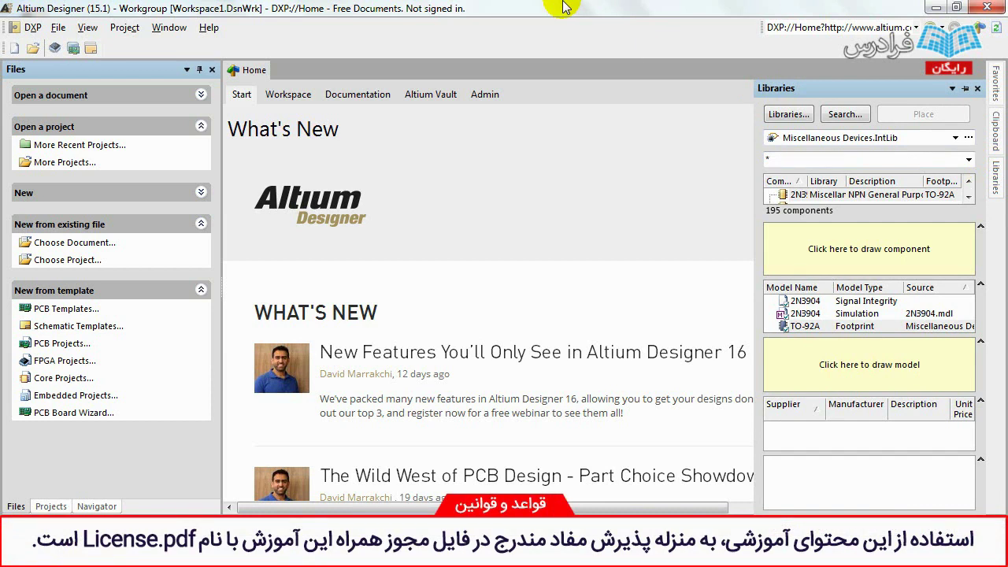
Review the toolbar and workspace panel options, and open the Output system panel.
click(95, 28)
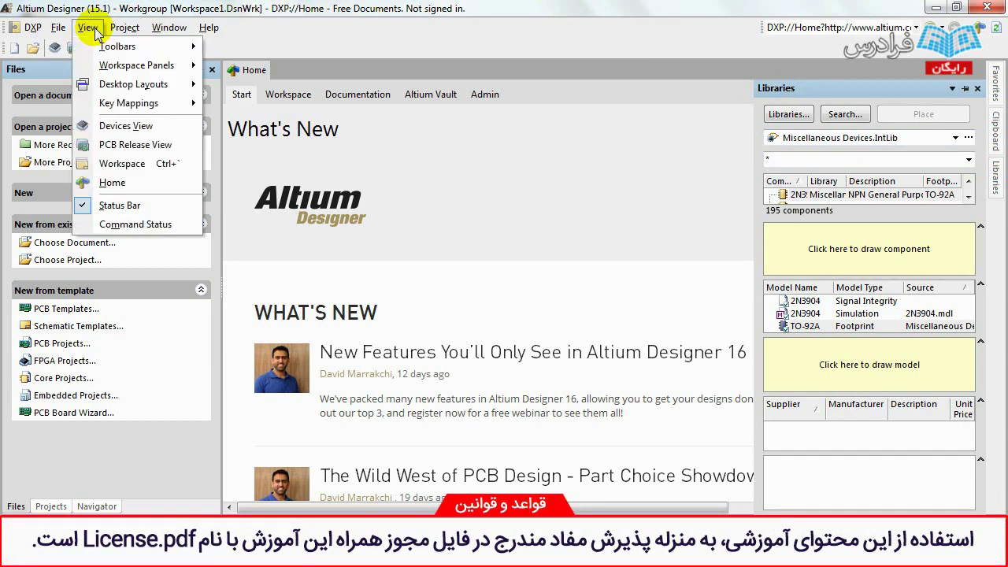
mouse_move(106, 48)
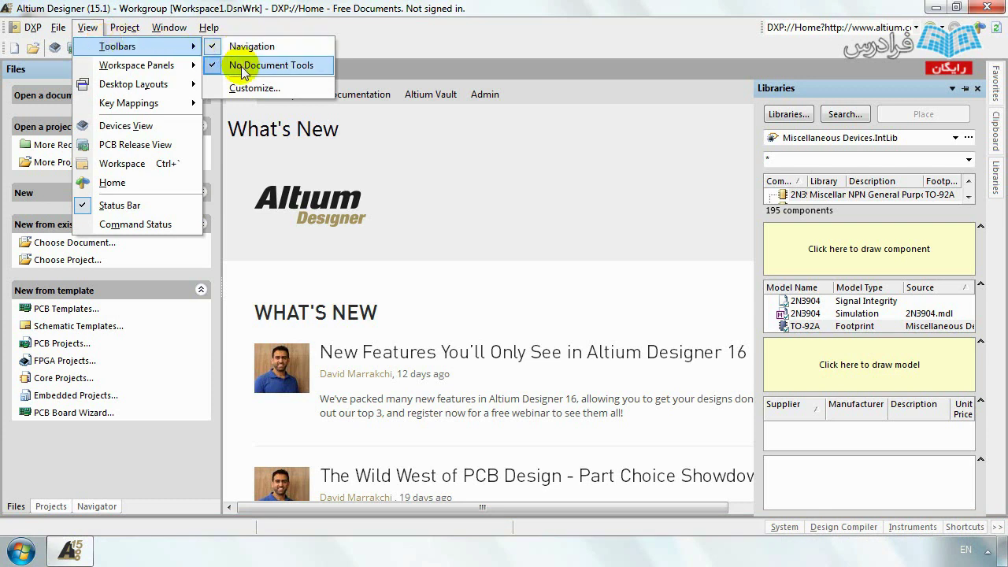
mouse_move(177, 68)
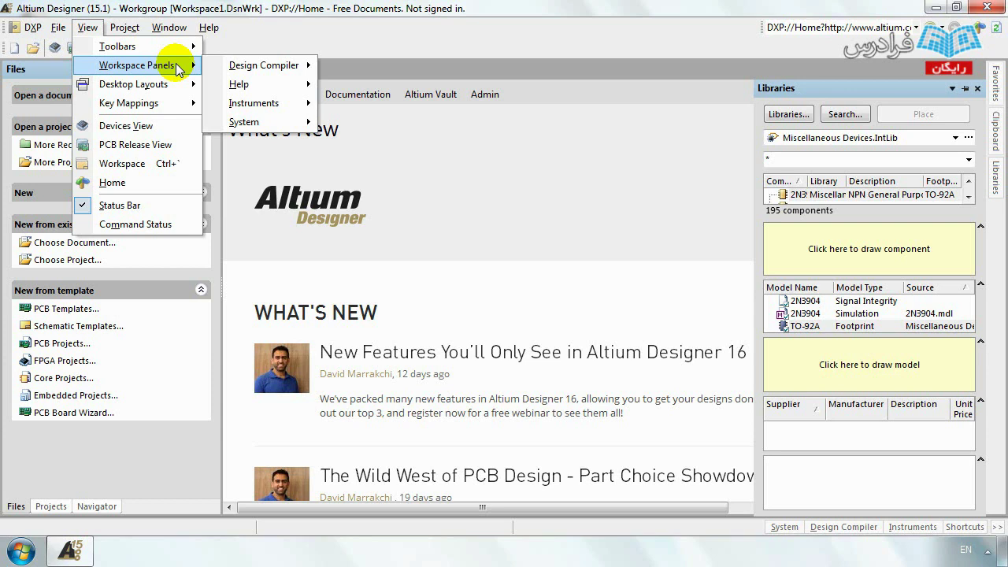
mouse_move(262, 75)
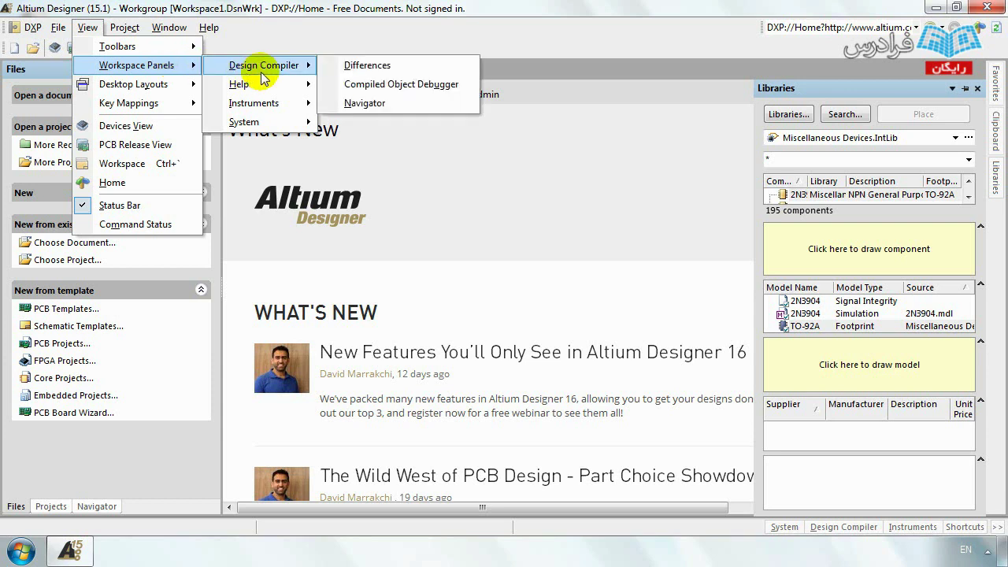
mouse_move(292, 87)
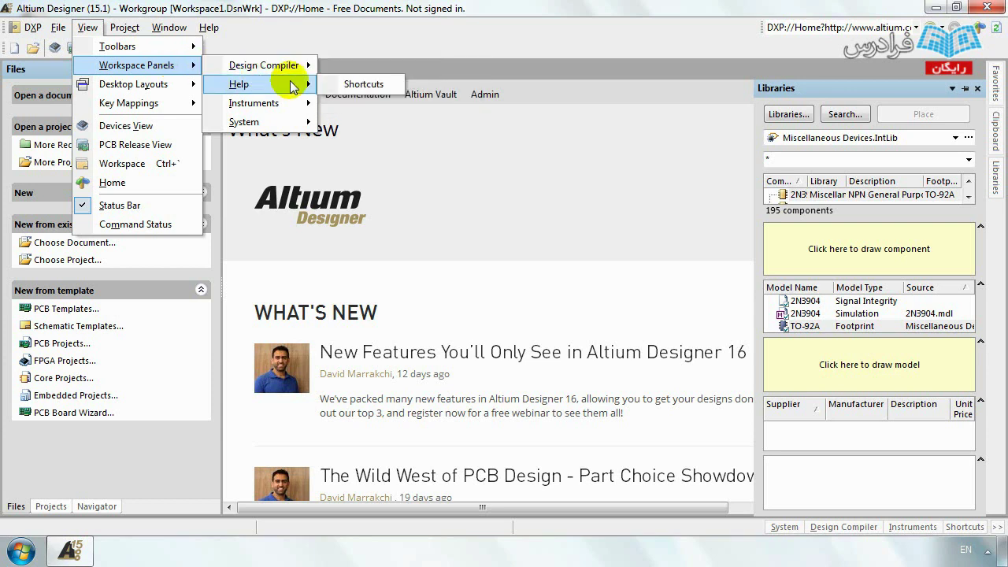
mouse_move(293, 105)
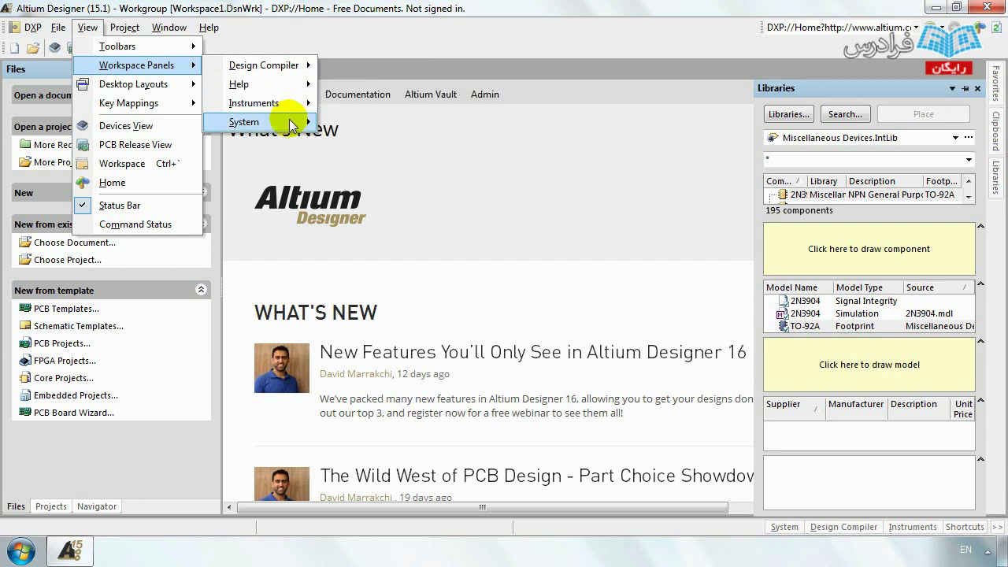
mouse_move(292, 124)
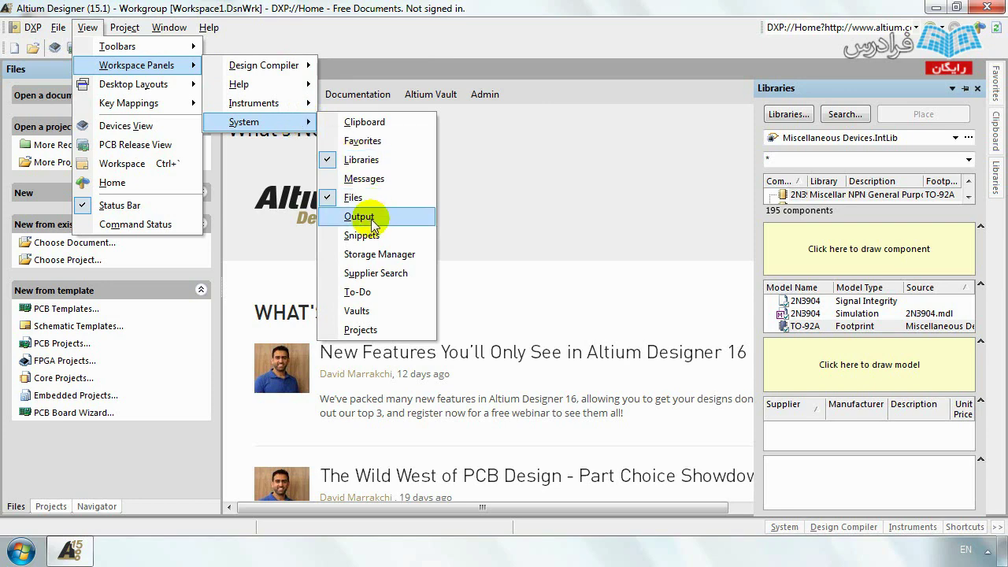
click(362, 216)
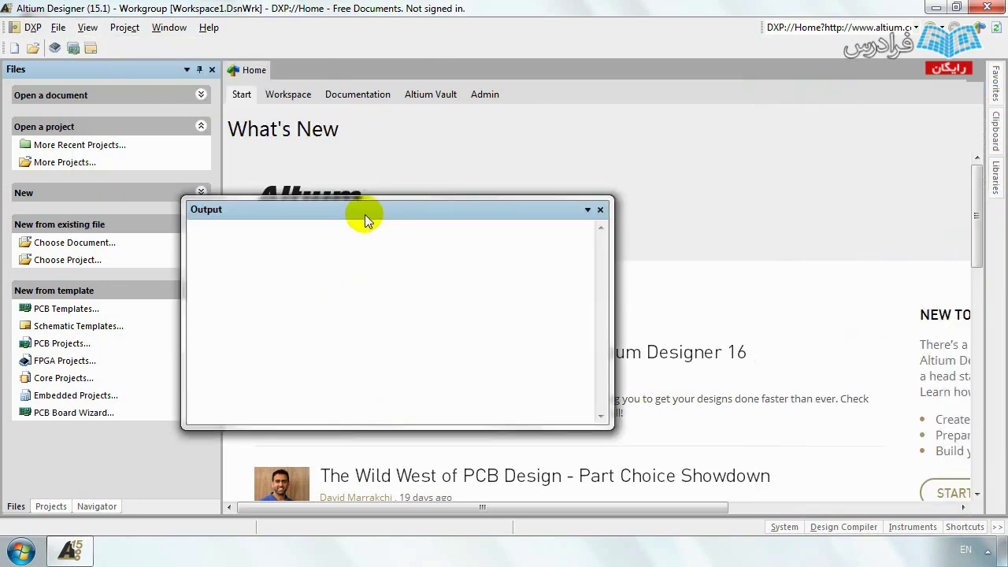
Dock the floating Output panel side by side with the Files panel, on its right side.
drag(365, 214, 448, 158)
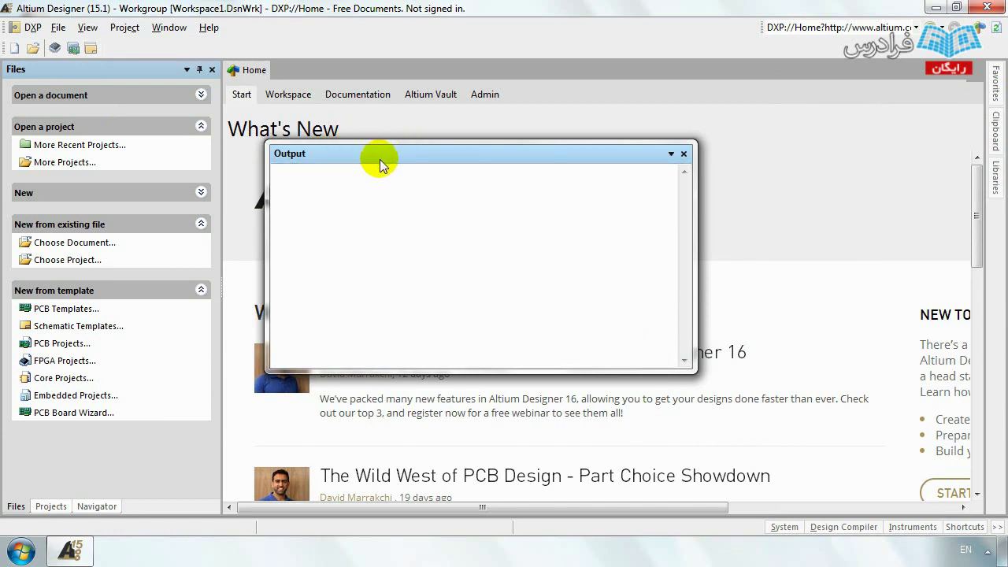
drag(379, 159, 522, 208)
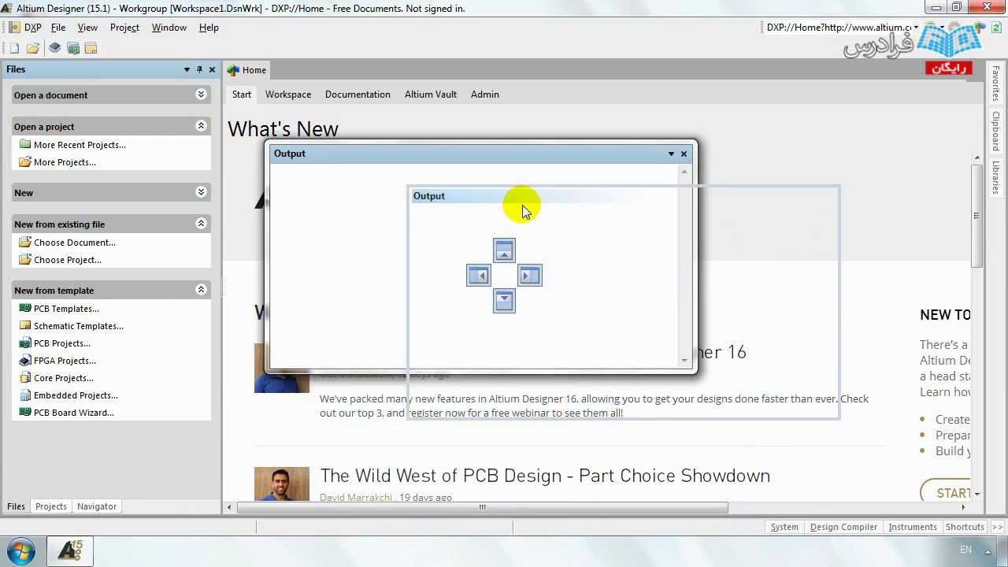
drag(522, 208, 506, 252)
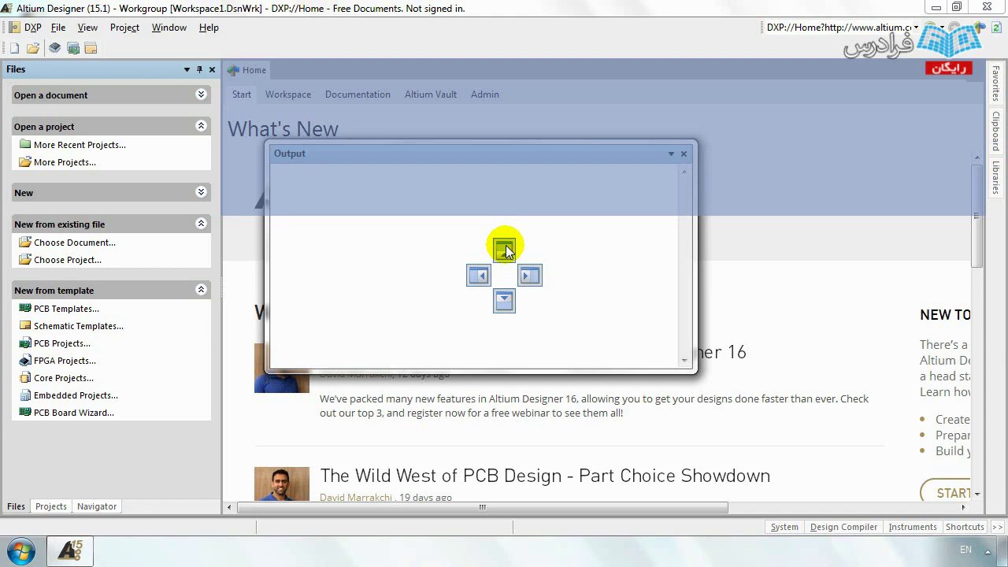
mouse_move(506, 250)
mouse_down()
mouse_move(527, 270)
mouse_move(515, 295)
mouse_move(481, 285)
mouse_up()
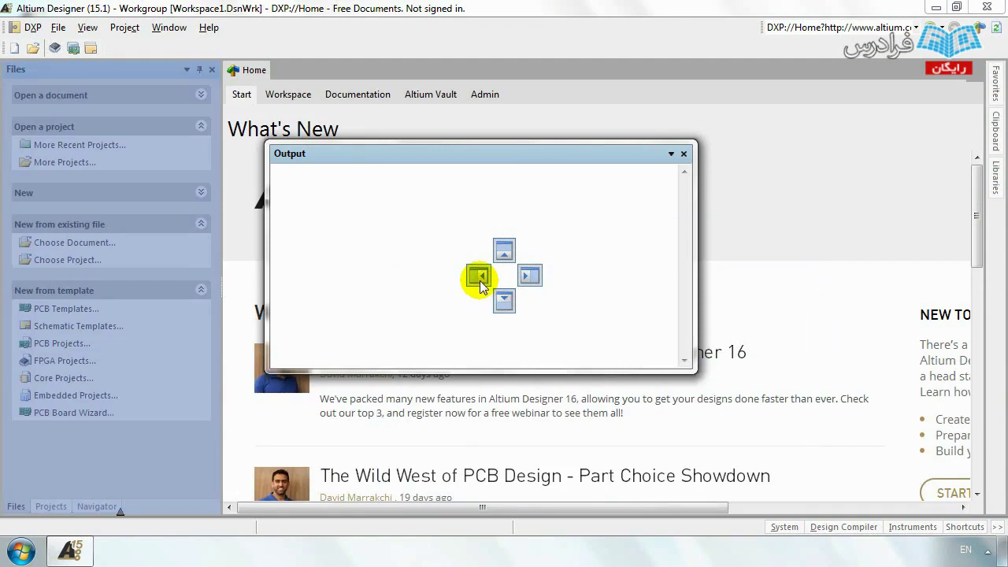
mouse_move(481, 285)
mouse_down()
mouse_move(485, 301)
mouse_move(526, 281)
mouse_up()
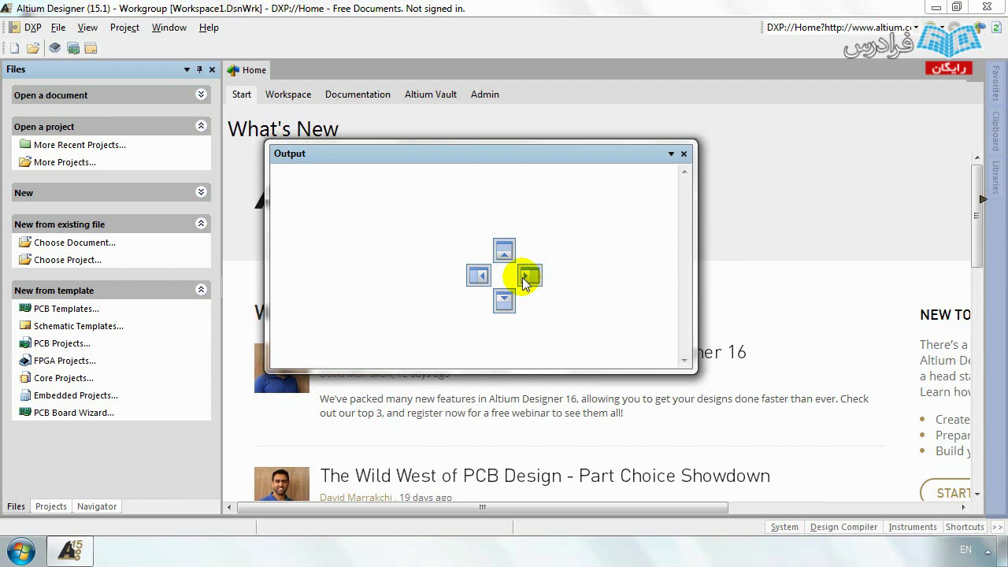
drag(525, 284, 527, 277)
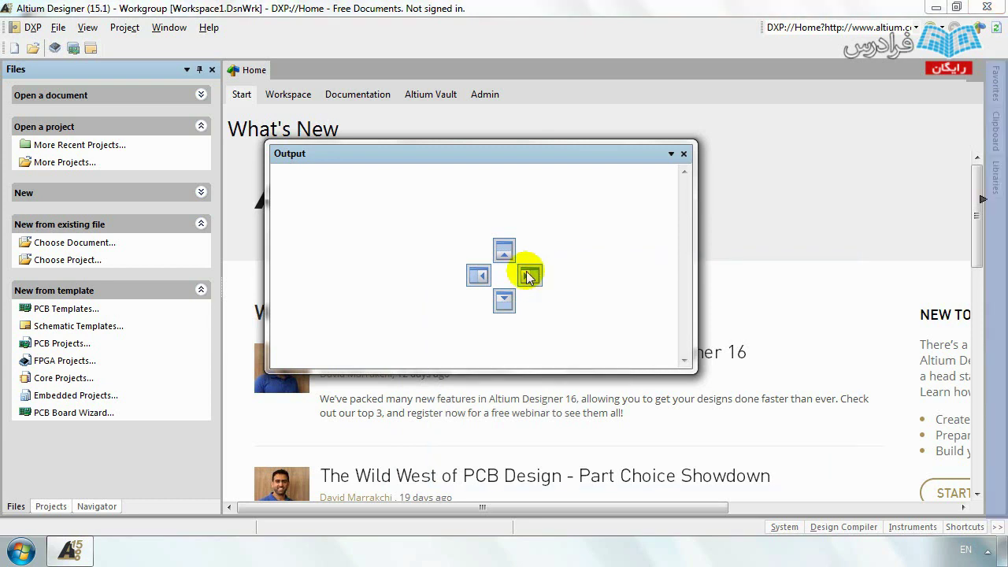
drag(528, 277, 1000, 224)
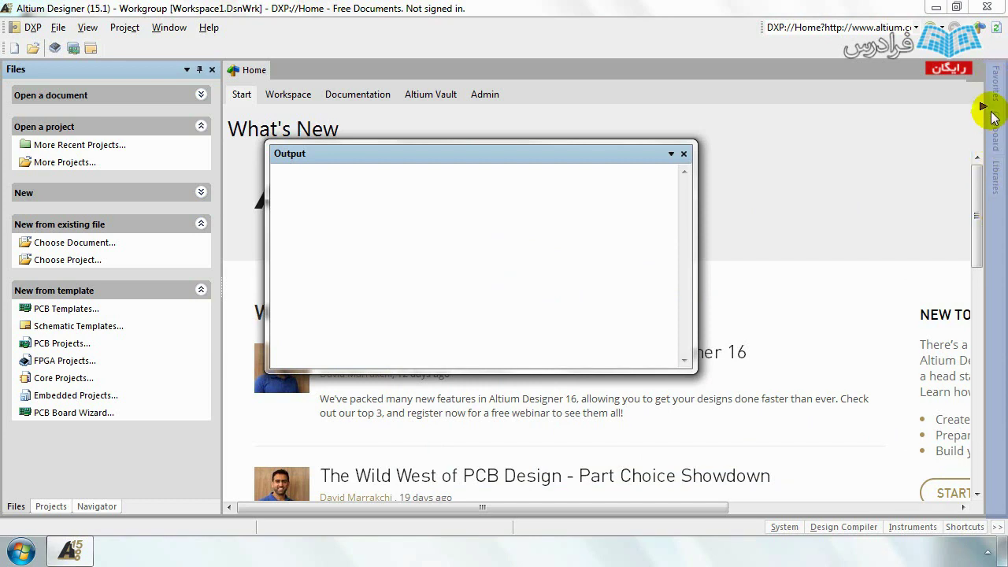
drag(984, 191, 35, 253)
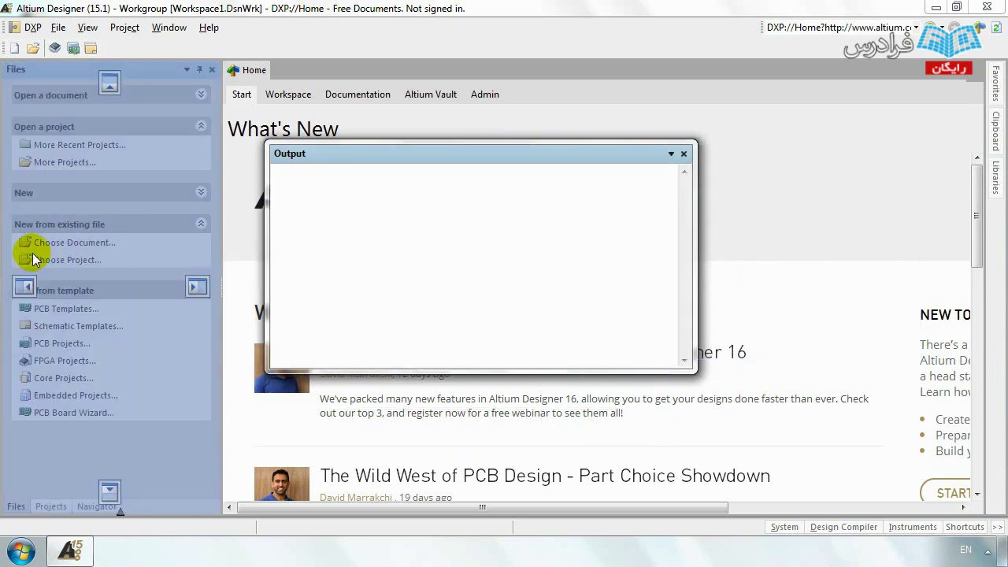
drag(34, 260, 140, 194)
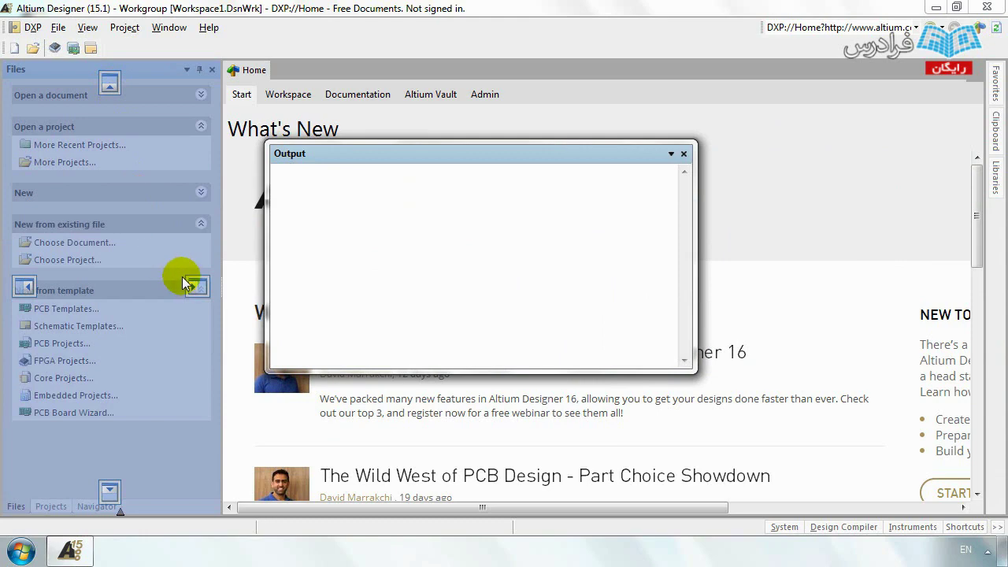
mouse_move(187, 286)
mouse_down()
mouse_move(119, 321)
mouse_move(201, 288)
mouse_up()
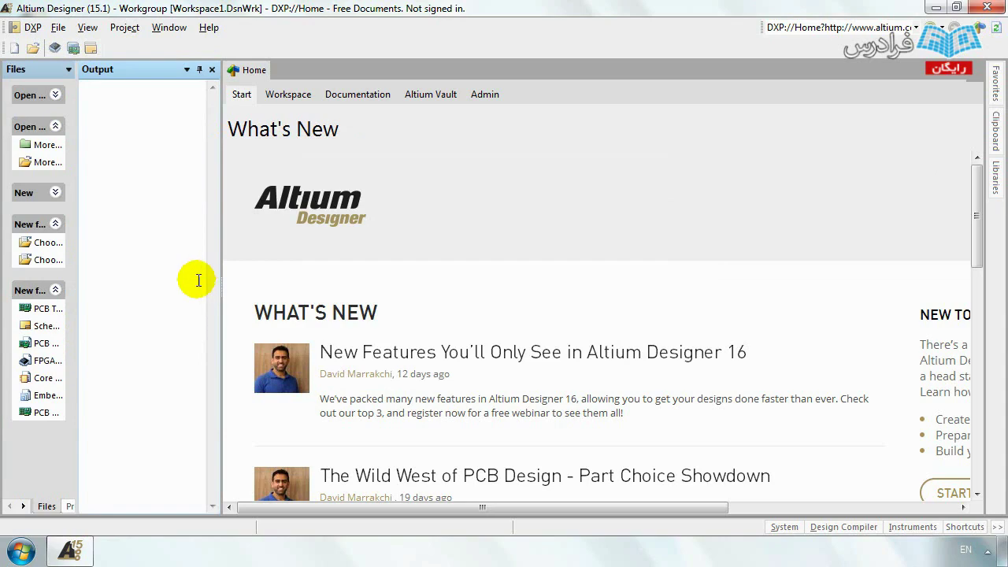
Auto-hide the panel group on the workspace's right edge, float the Output panel, and dock Output alone on the left edge.
drag(159, 70, 528, 271)
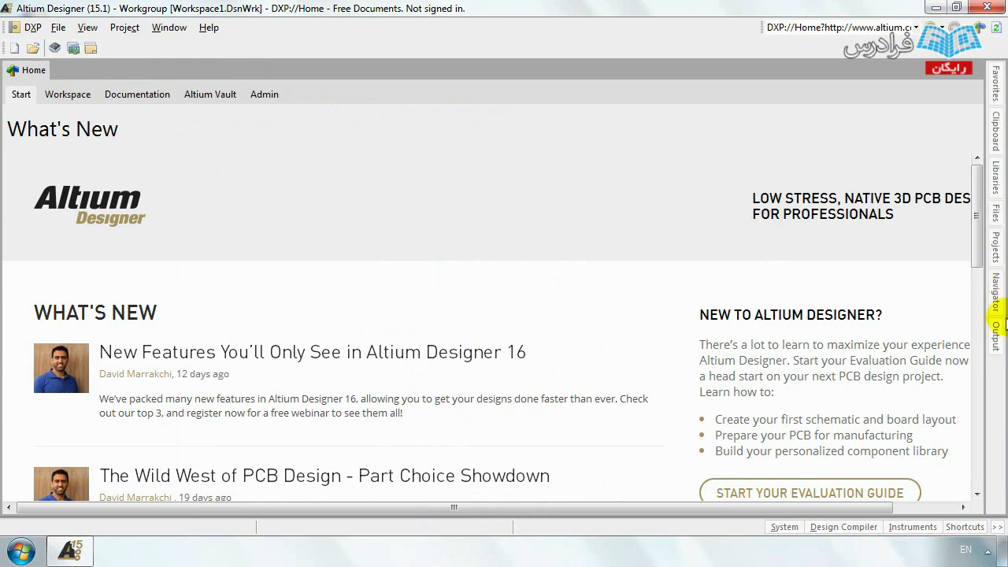
drag(995, 335, 445, 179)
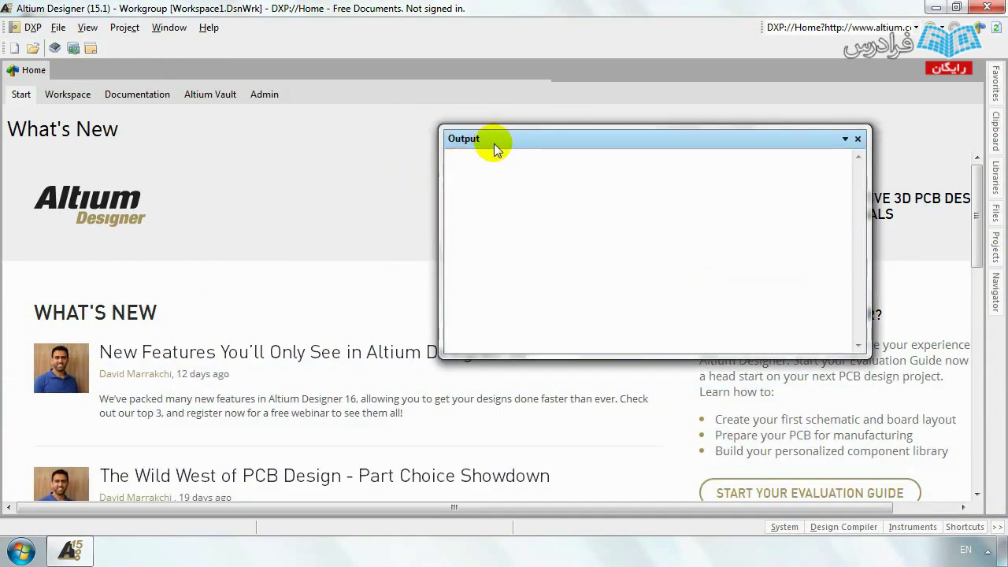
drag(493, 148, 3, 225)
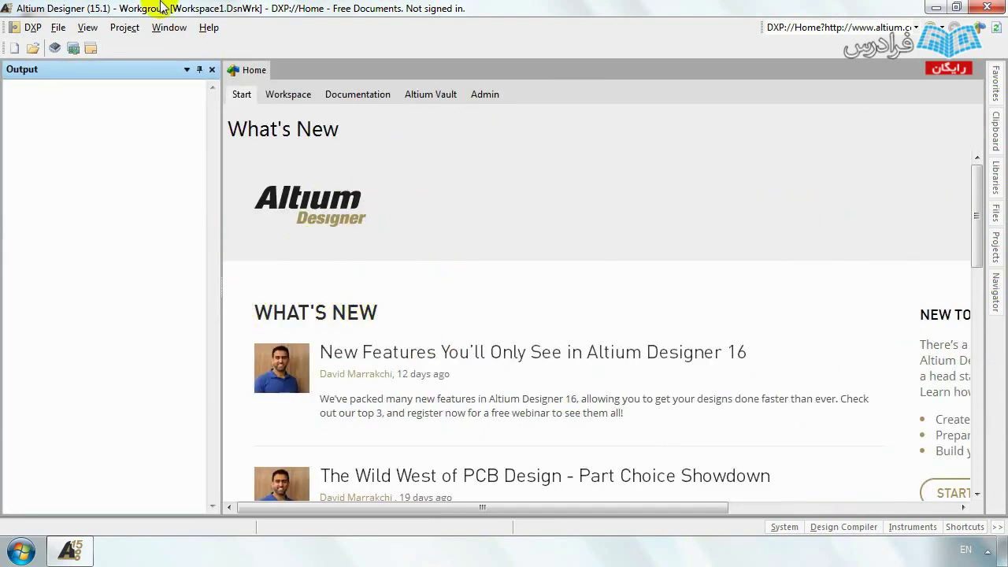
Save the current desktop layout as SavedLayout in the Desktop folder.
click(88, 28)
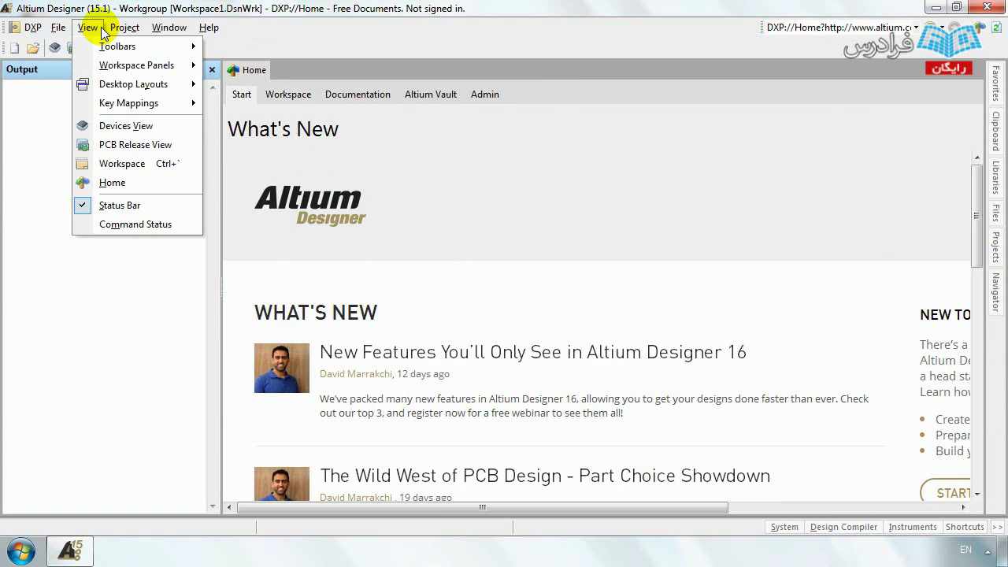
mouse_move(102, 83)
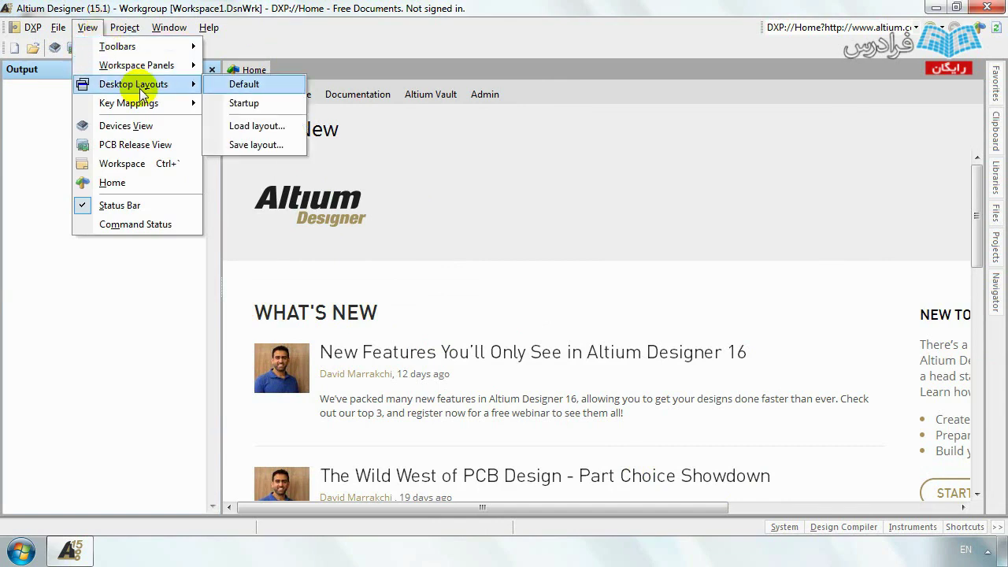
key(Down)
key(Down)
key(Down)
key(Return)
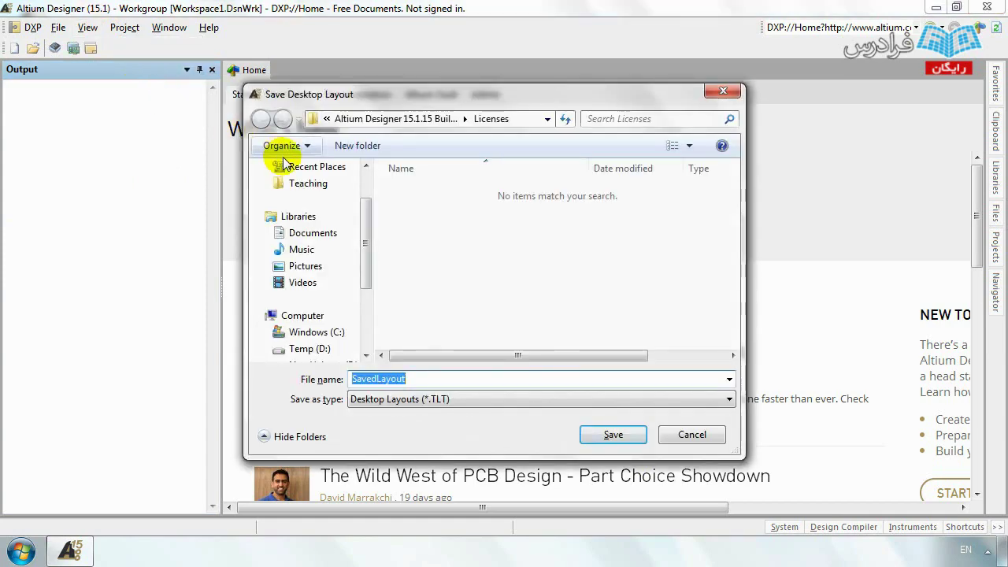
scroll(366, 191, up, 1)
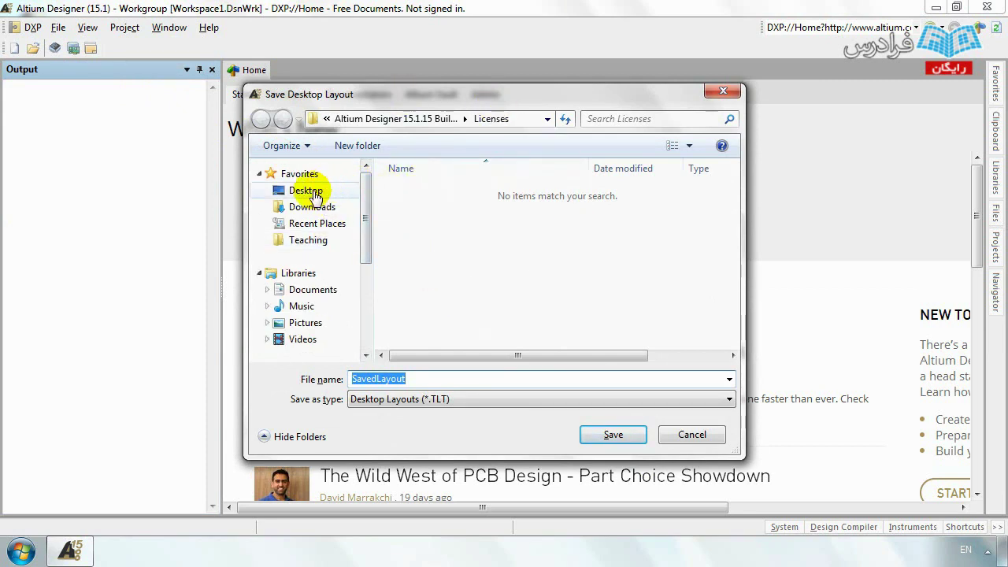
click(307, 190)
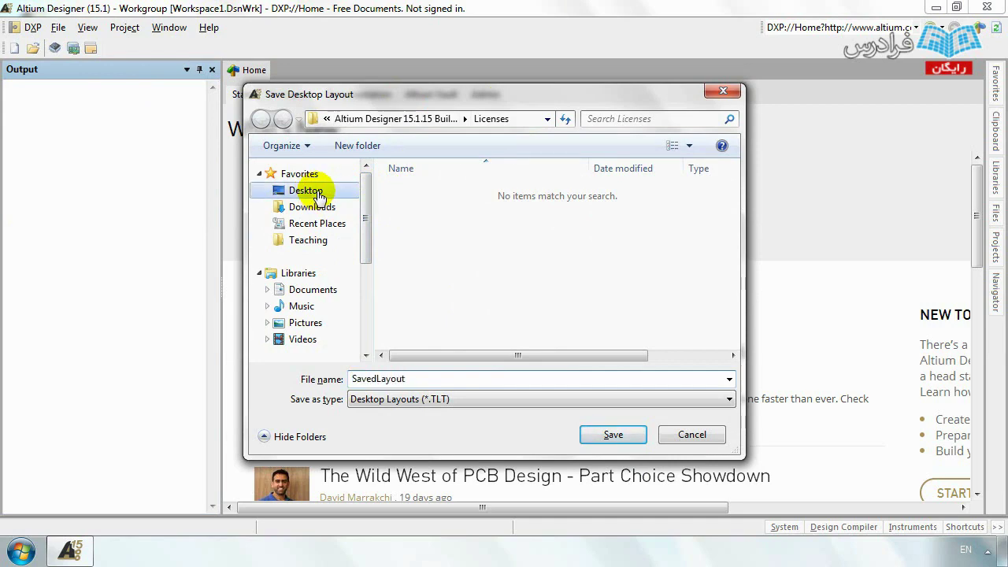
click(613, 434)
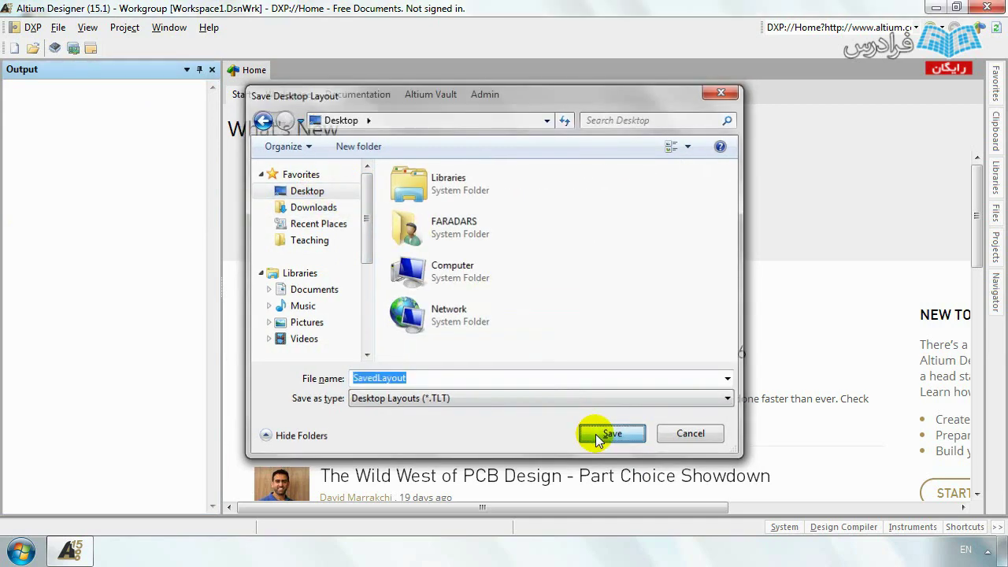
Apply the Default desktop layout to the workspace.
click(112, 28)
mouse_move(87, 27)
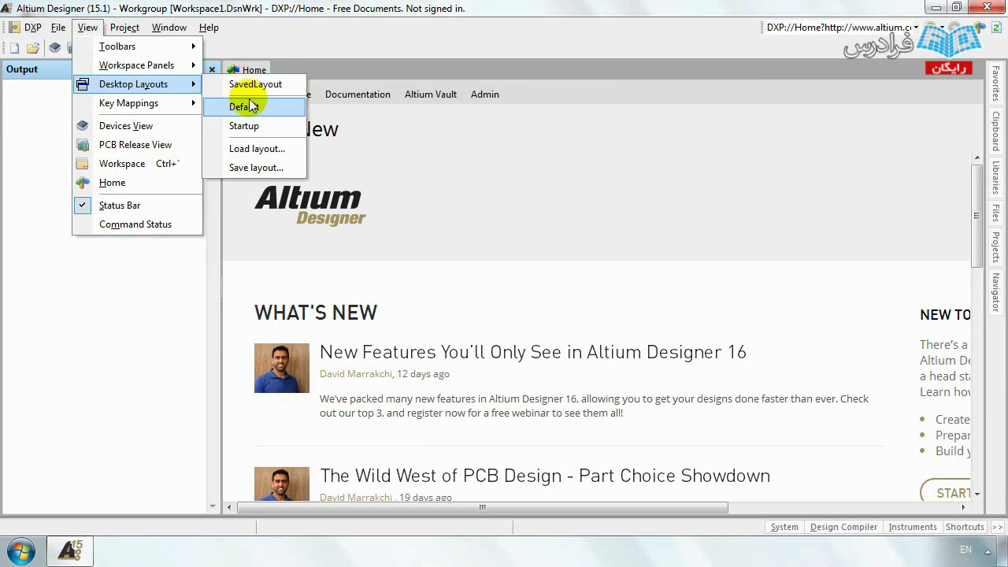
click(267, 110)
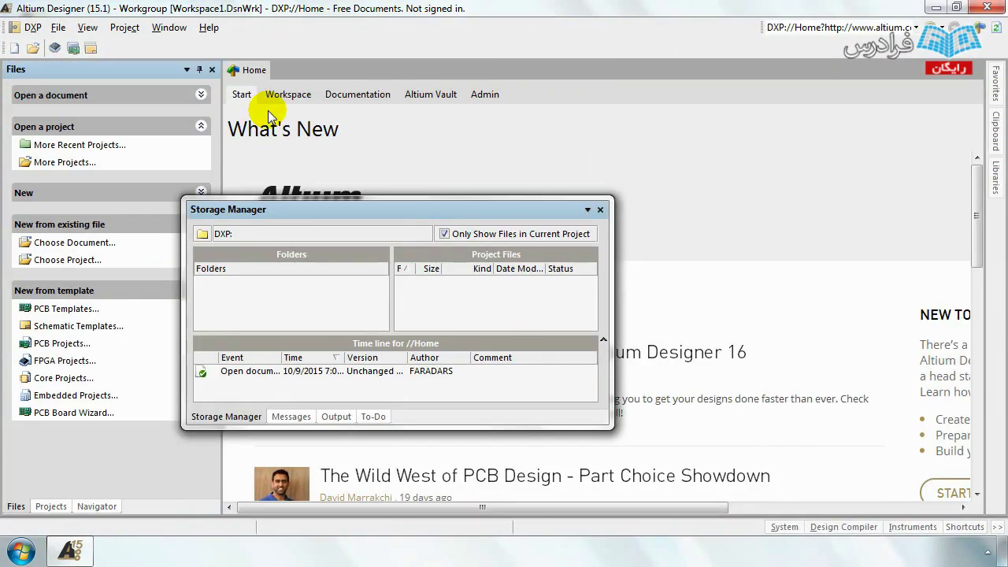
Load the desktop layout from the SavedLayout.TLT file in the Desktop folder.
click(87, 27)
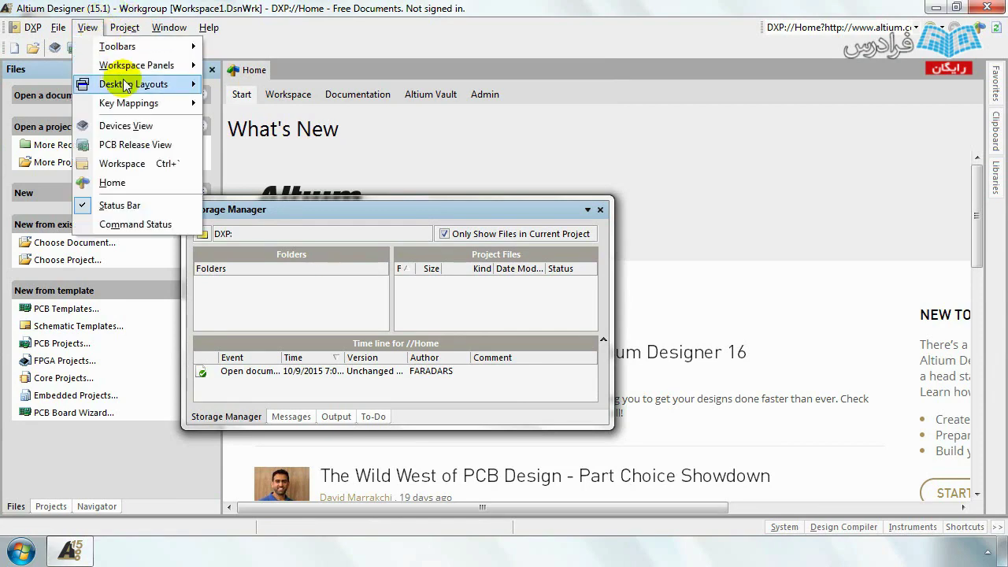
mouse_move(129, 83)
click(240, 152)
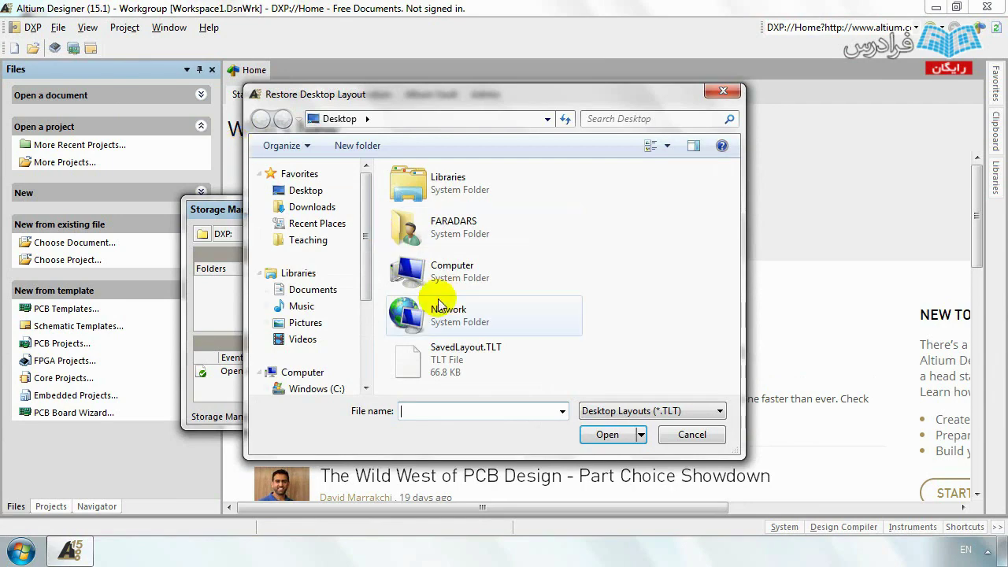
double_click(453, 359)
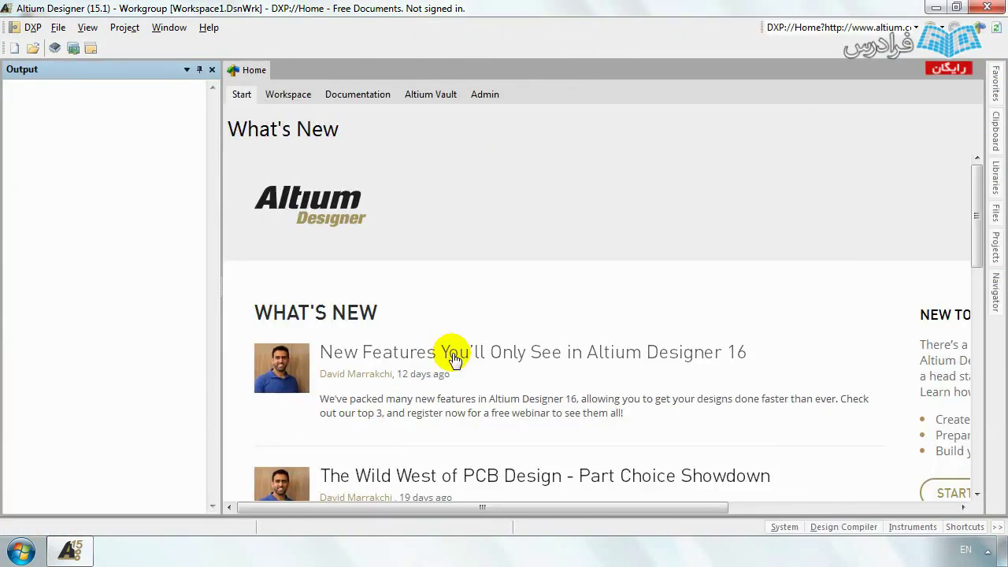
Return the workspace to the Default desktop layout and close the floating Storage Manager panel group.
click(89, 28)
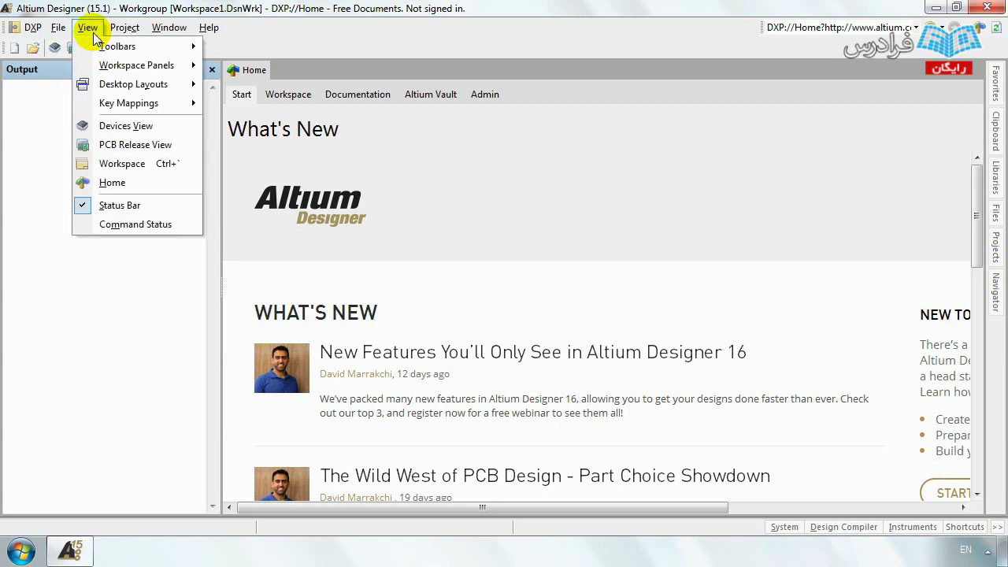
mouse_move(163, 92)
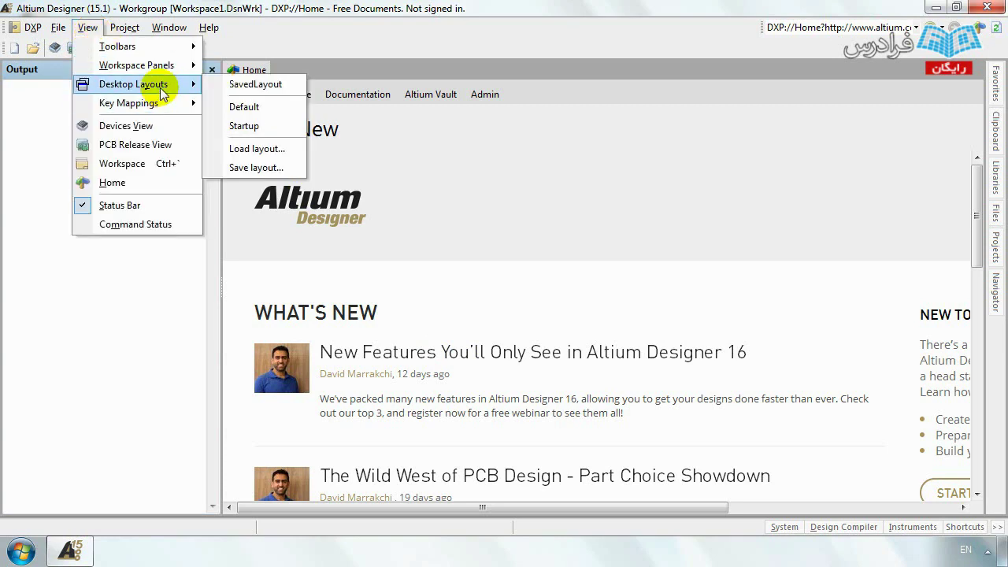
click(234, 108)
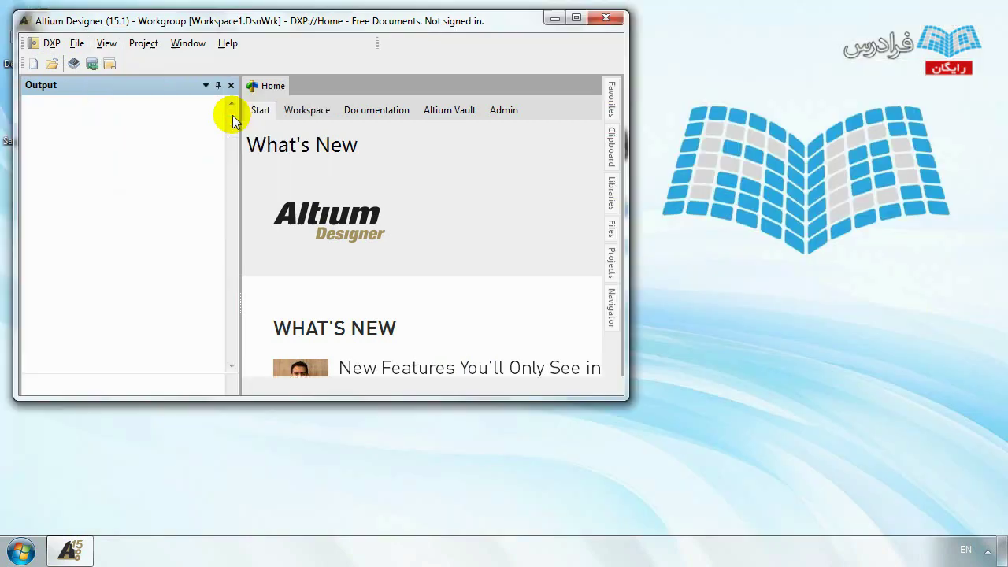
click(100, 30)
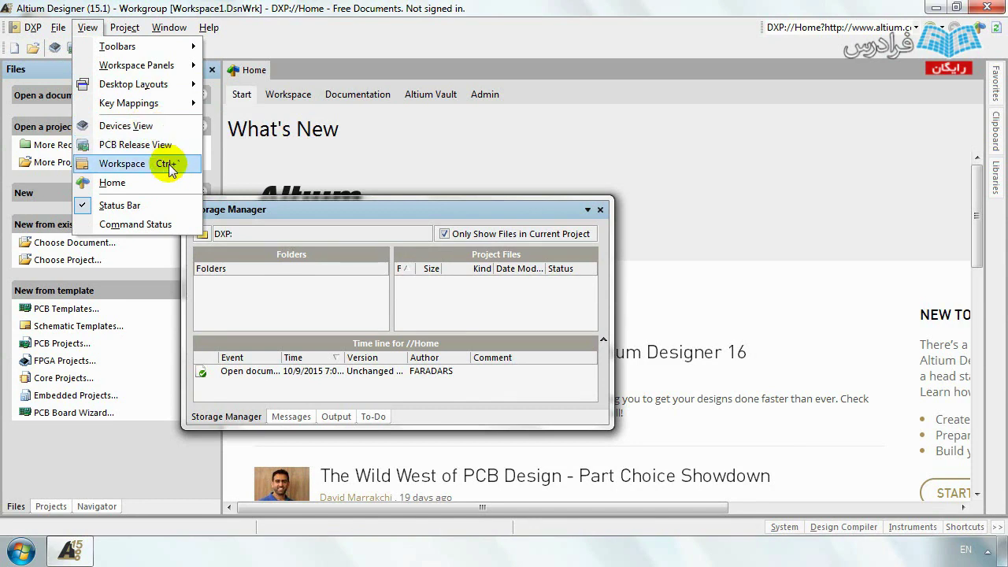
click(600, 210)
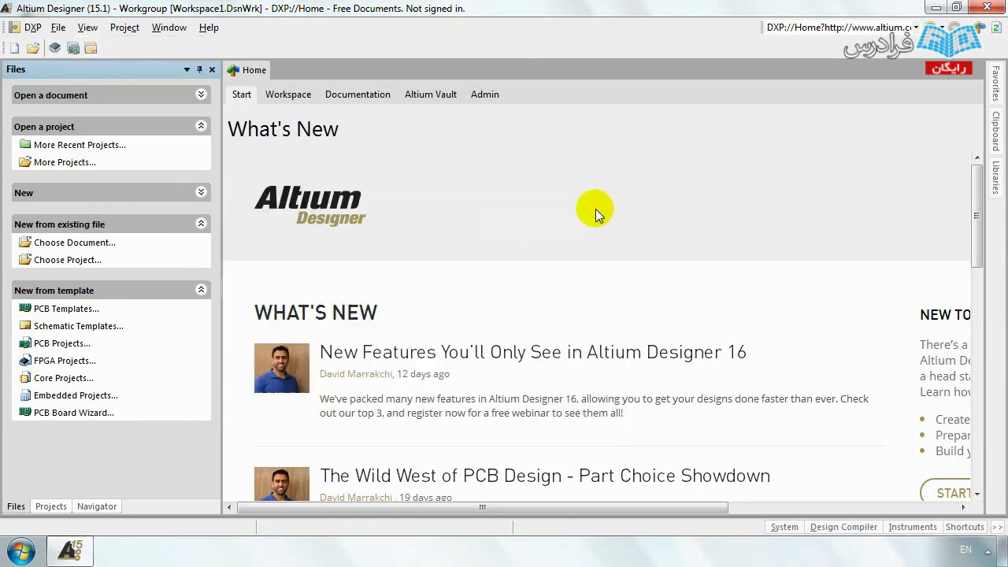
Open the PCB Release view, review the Project and Window commands, and tile the open documents horizontally.
click(85, 29)
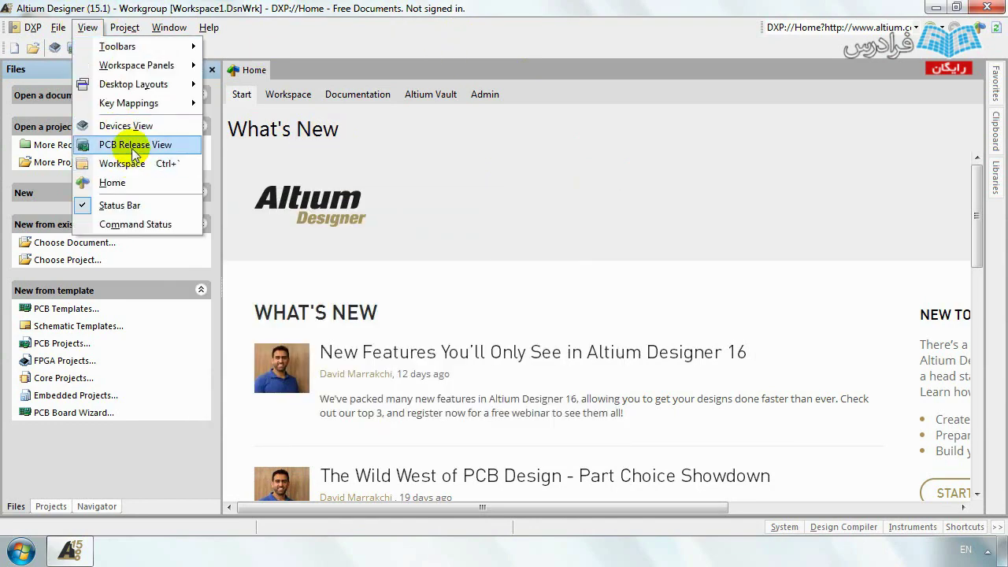
click(132, 145)
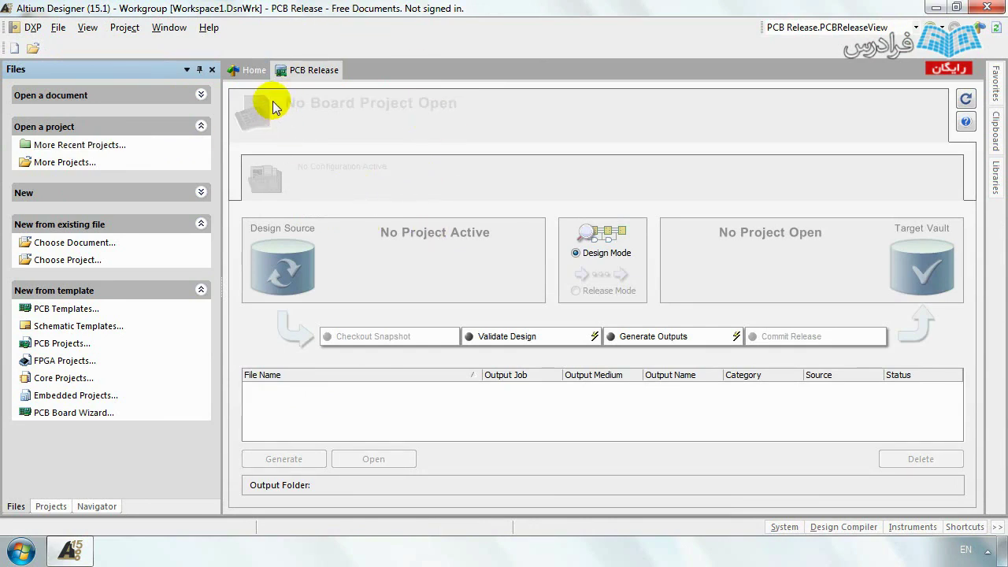
click(87, 26)
mouse_move(124, 26)
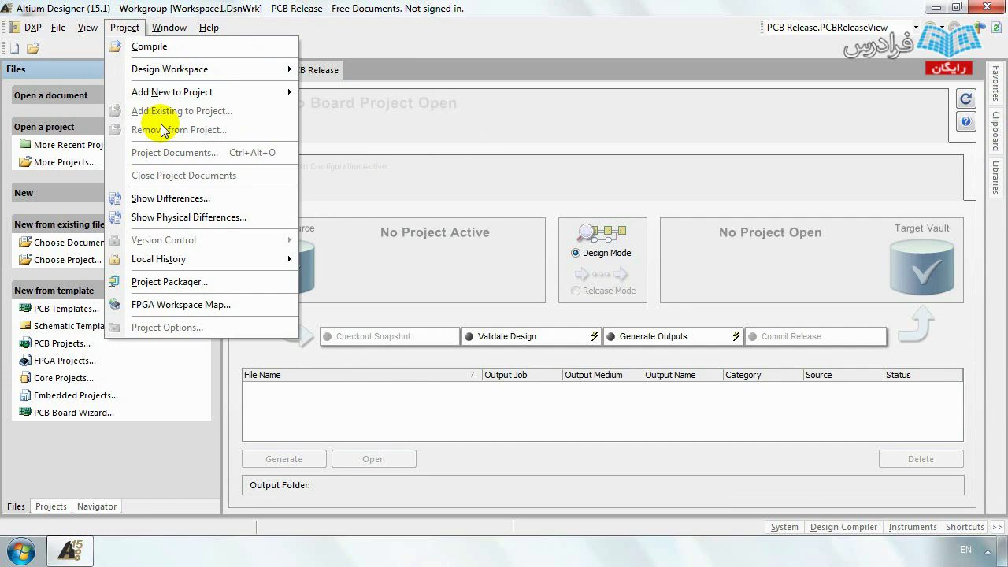
mouse_move(173, 27)
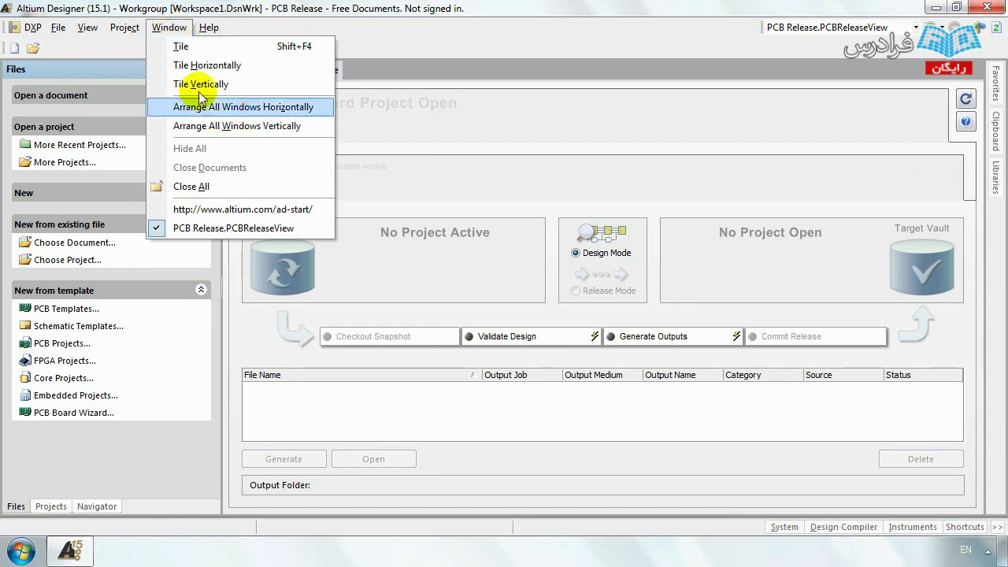
click(246, 70)
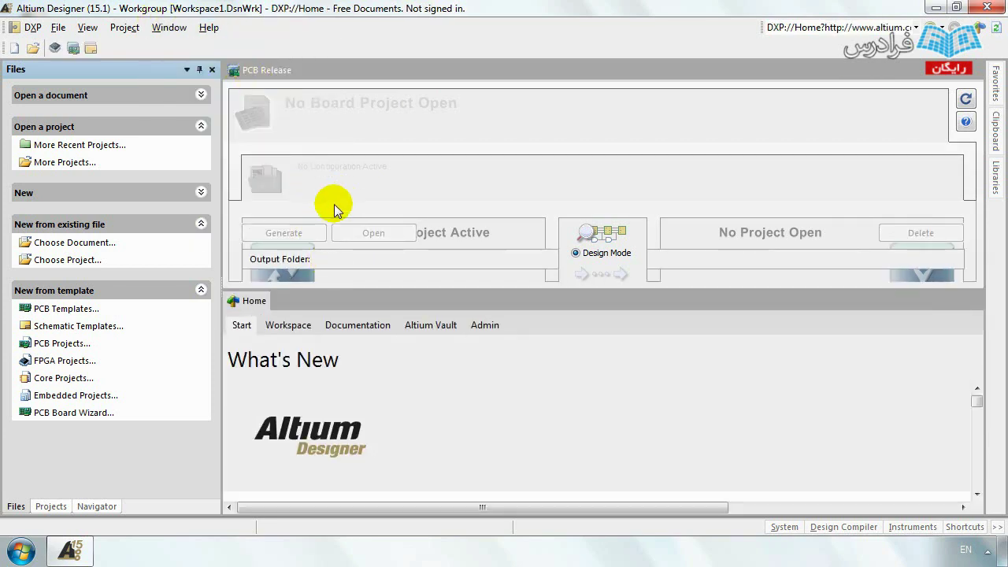
Close all open documents, including the Home page and the PCB Release view.
click(170, 28)
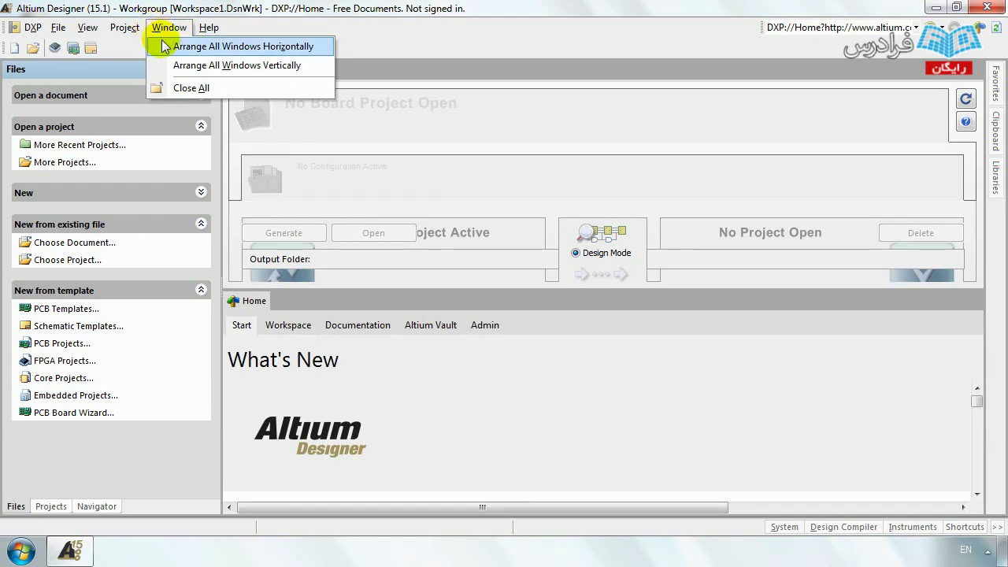
click(189, 89)
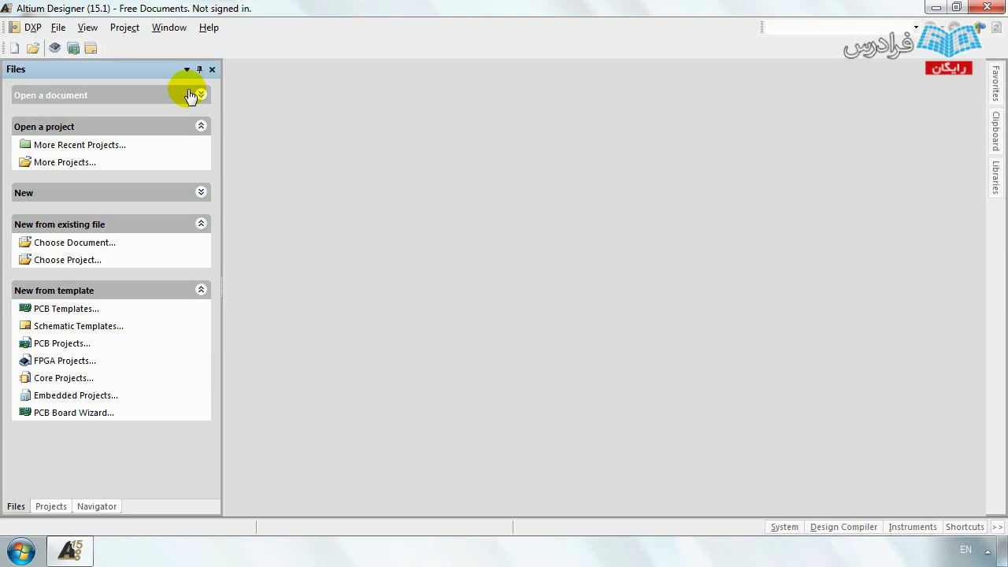
Create a new blank PCB project and show it in the Projects panel.
key(alt+shift)
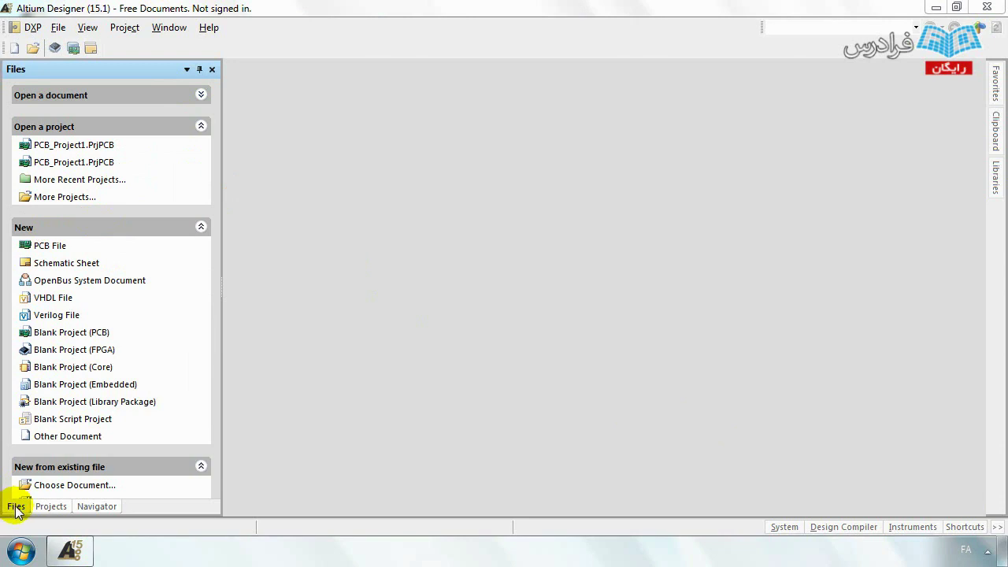
click(67, 334)
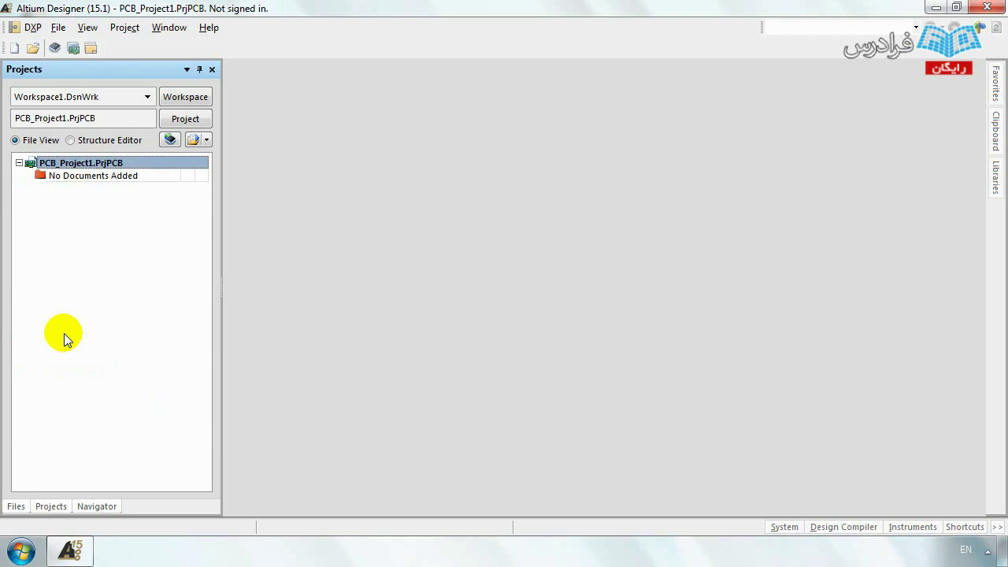
click(51, 506)
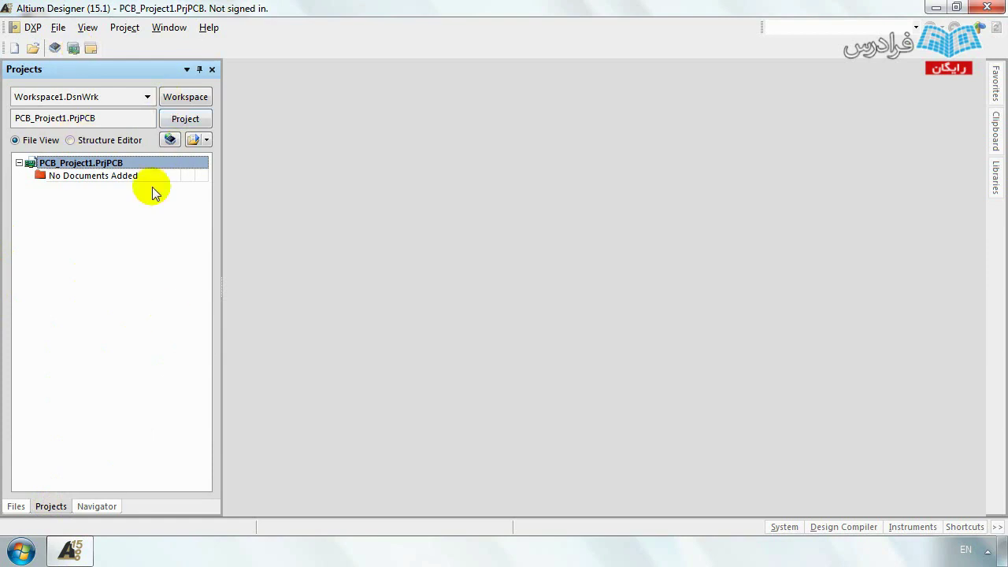
Save the blank PCB project as PCB_Project1 in a new folder named PRJ PCB inside the Altium Projects folder.
right_click(111, 166)
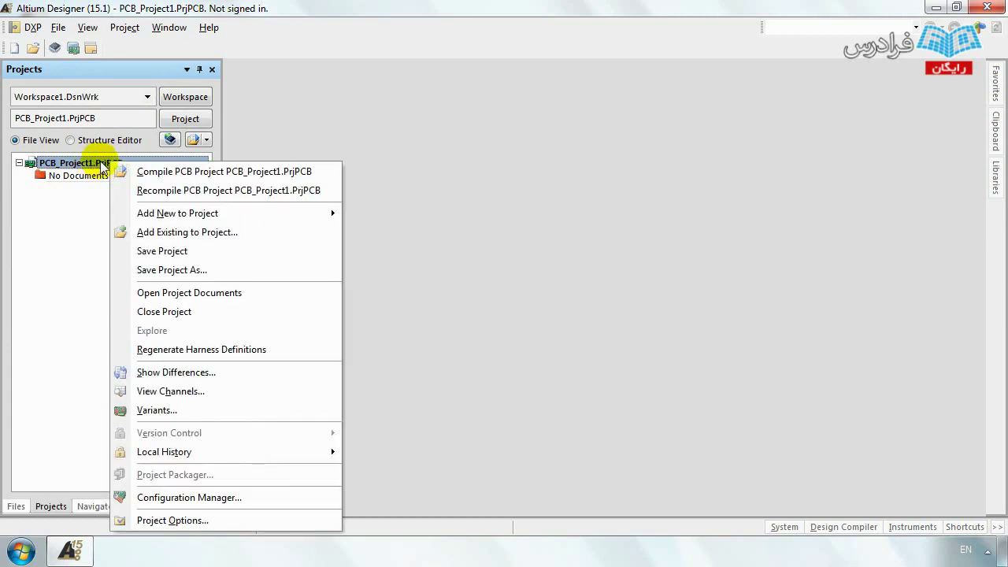
click(174, 253)
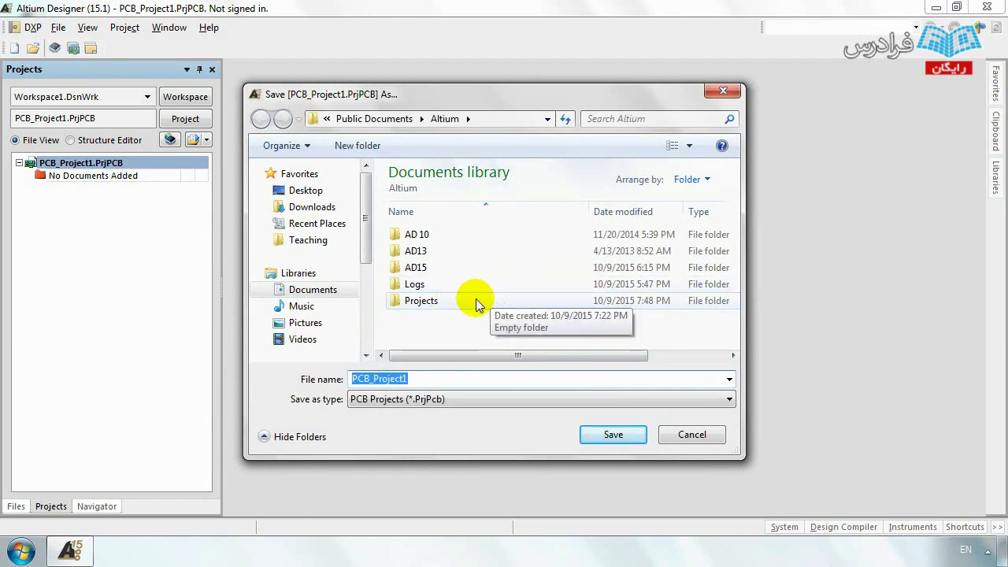
double_click(420, 301)
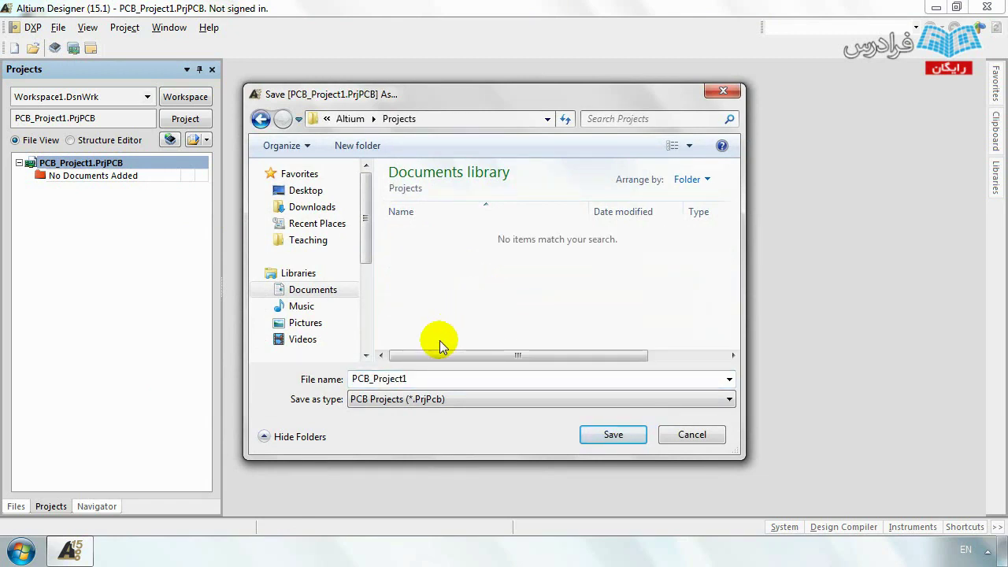
click(383, 149)
text(P)
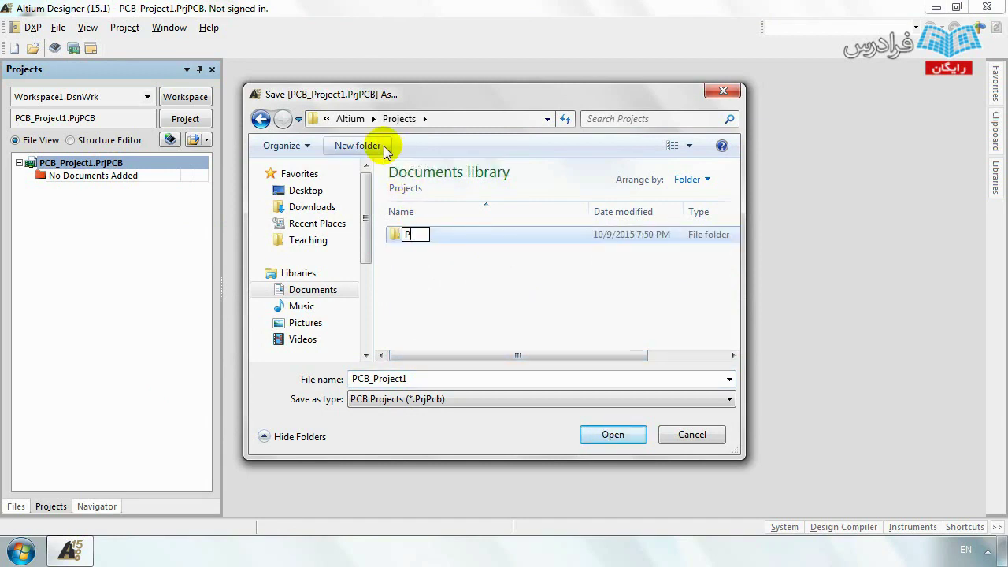
text(RJ PCB)
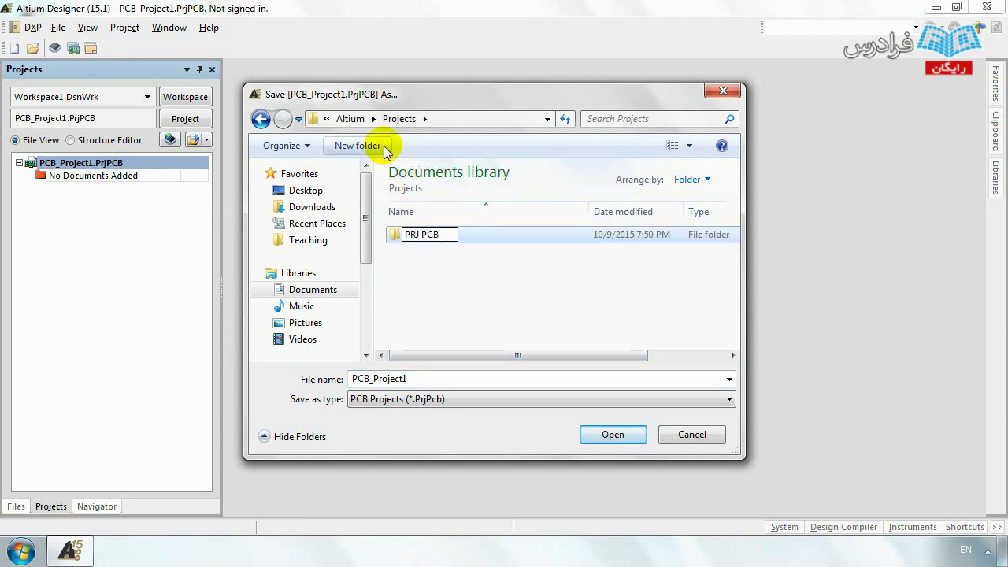
key(Return)
key(Return)
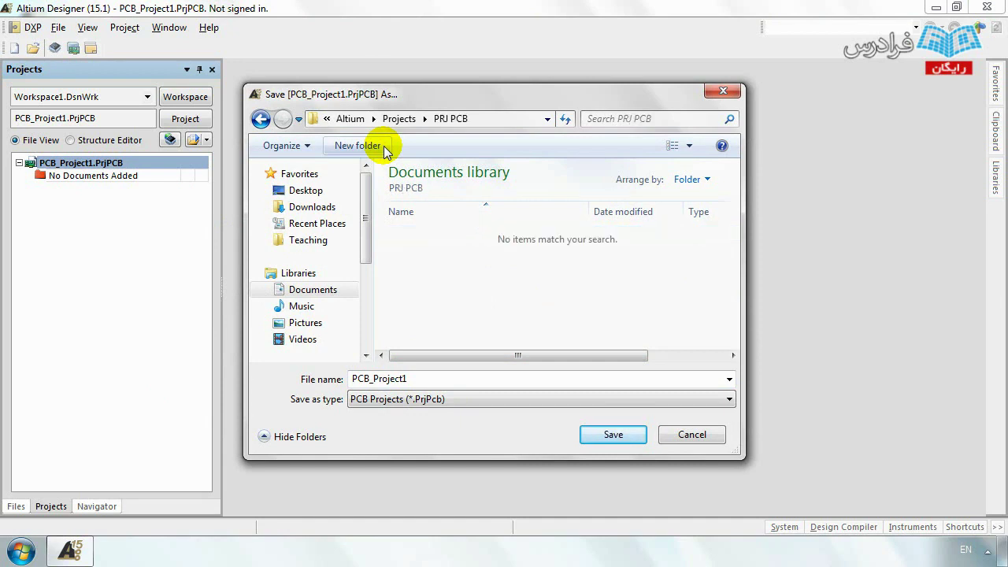
click(607, 434)
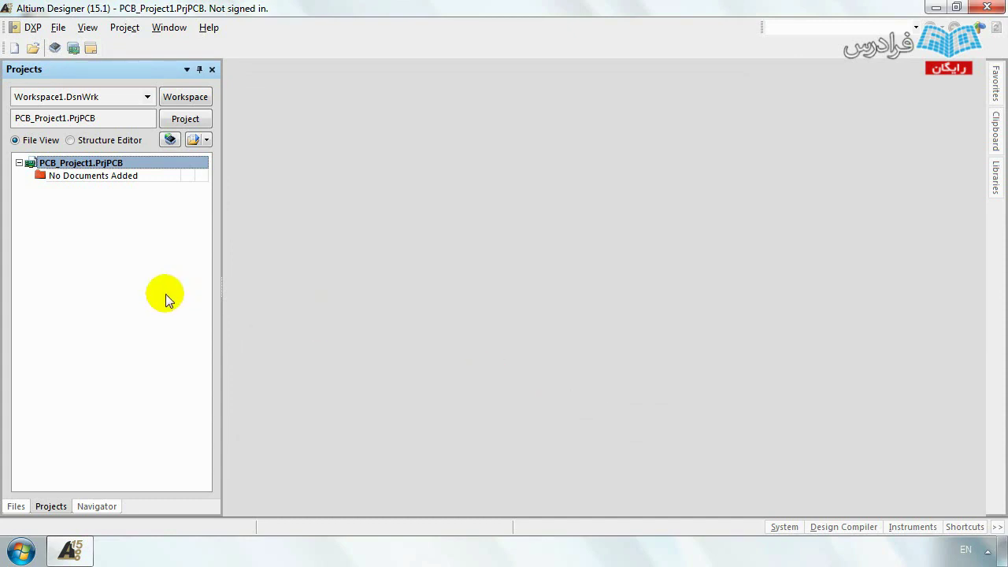
Start another new project through the New Project dialog and check its name and storage location.
click(58, 28)
mouse_move(79, 46)
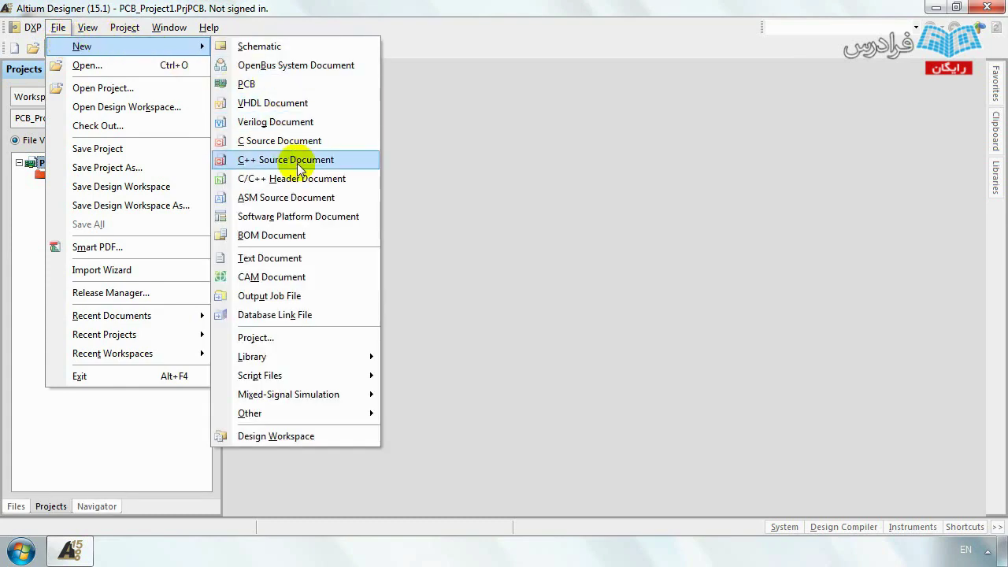
click(270, 340)
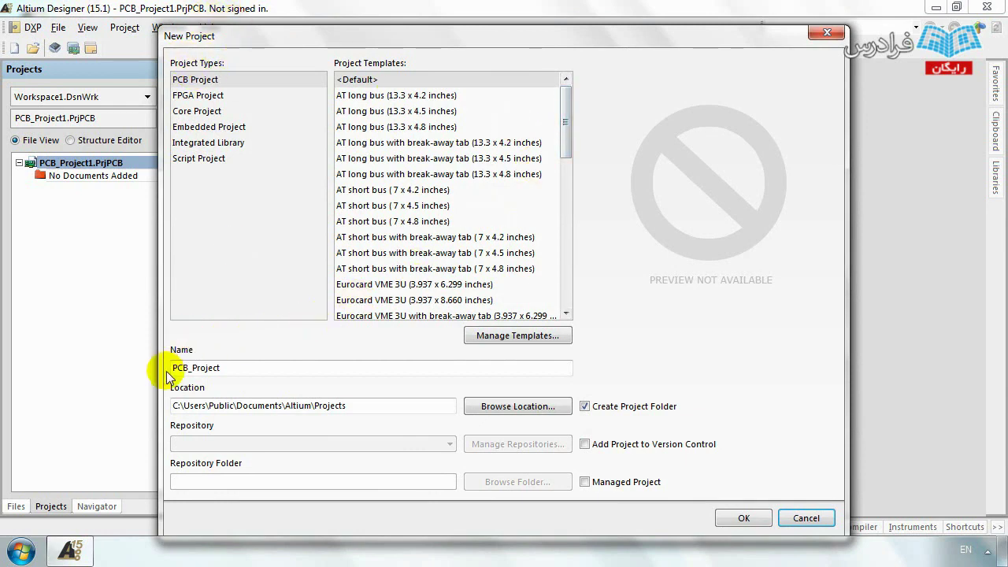
double_click(231, 371)
click(231, 371)
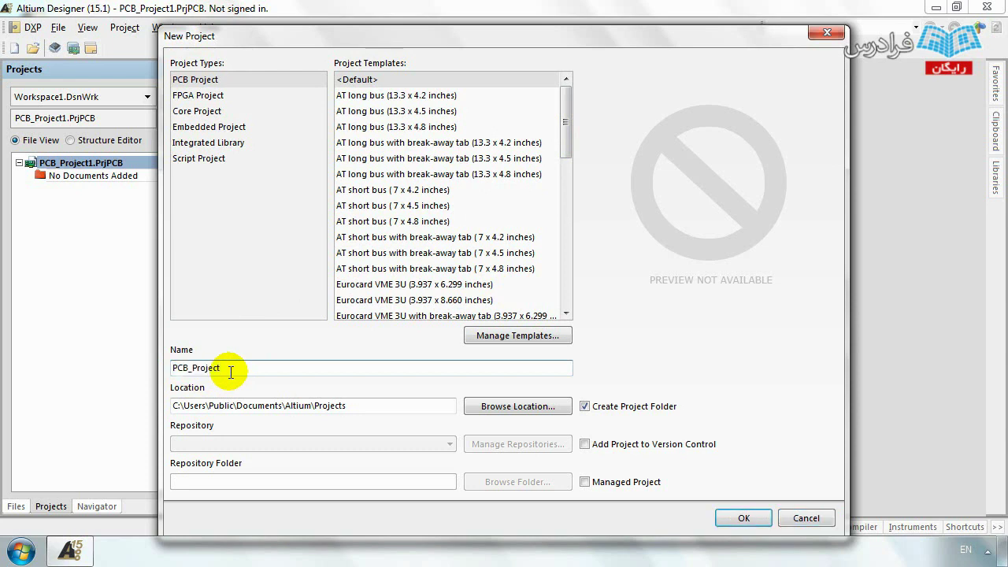
double_click(374, 406)
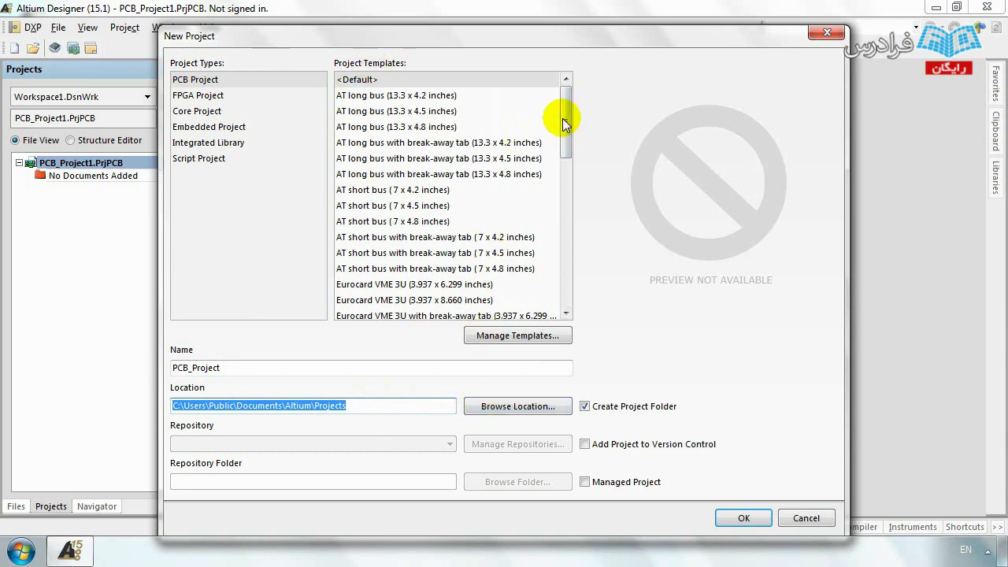
Browse the PCB project templates and preview several, including AT long bus (13.3 x 4.8 inches) and PCI long card 3.3V - 32 BIT.
drag(563, 118, 556, 258)
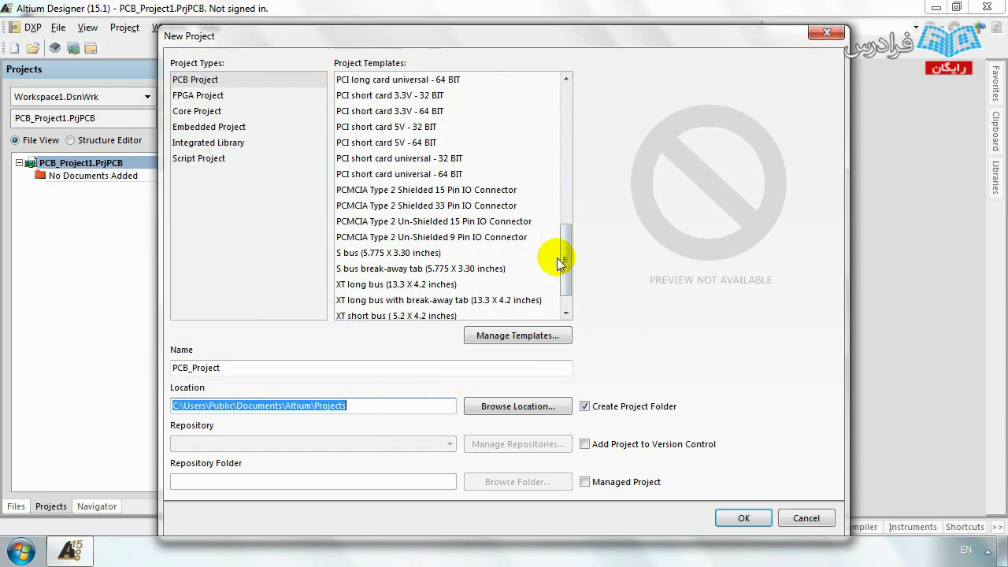
drag(557, 262, 564, 126)
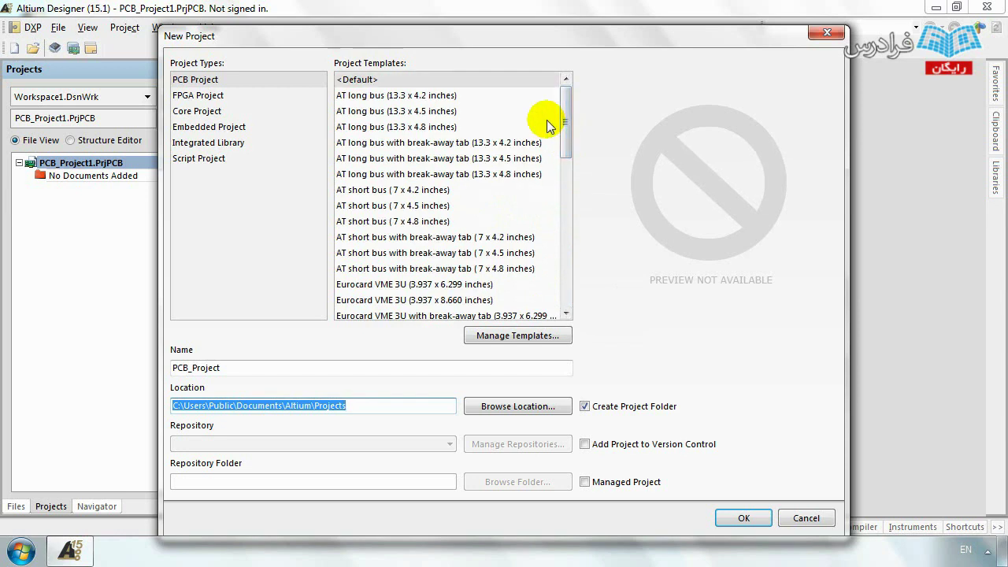
click(548, 126)
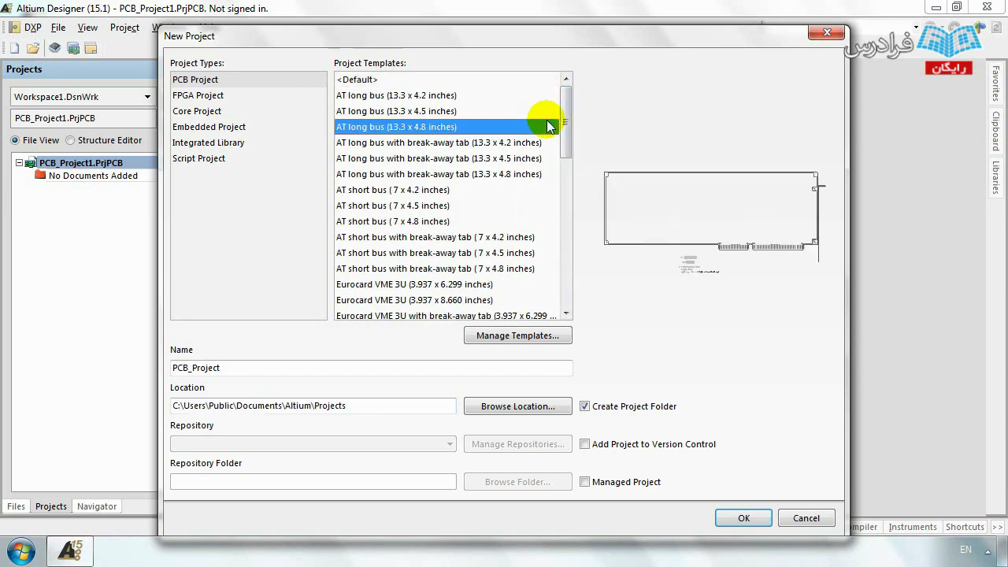
key(Down)
key(Down)
key(Down)
key(Down)
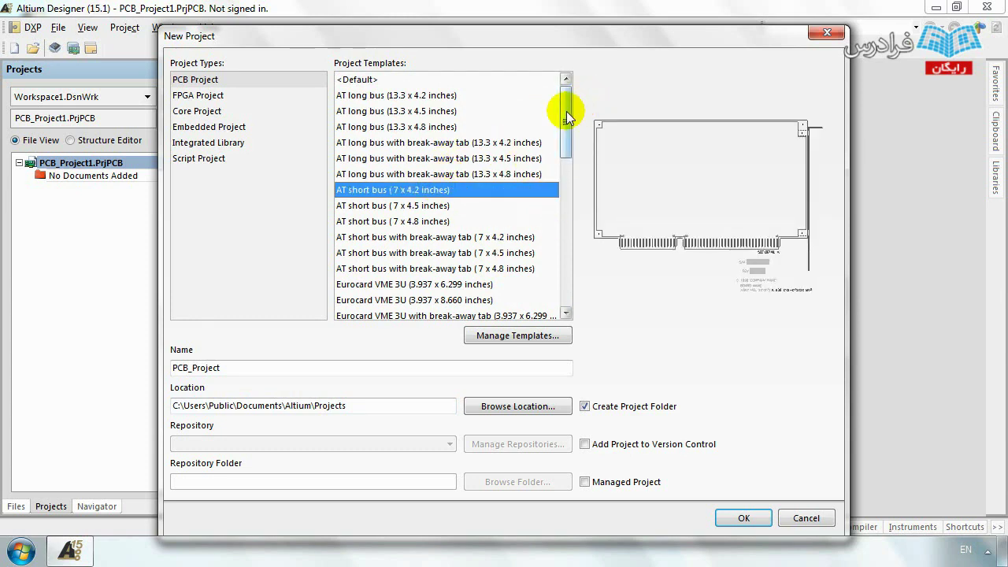
drag(567, 116, 562, 213)
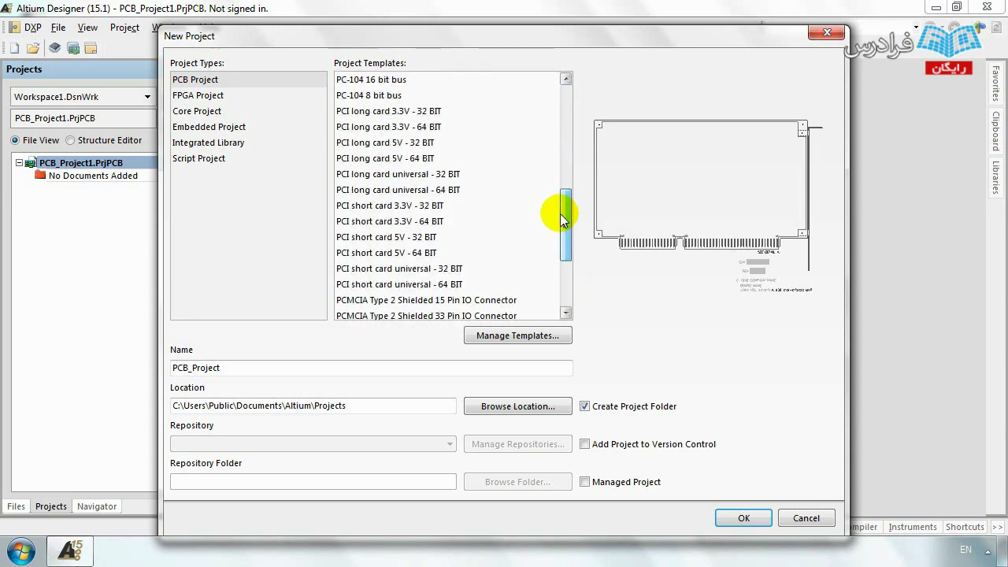
click(406, 112)
Choose the <Default> template and create the PCB project named PCB_Project in its own project folder.
drag(559, 196, 563, 96)
click(486, 82)
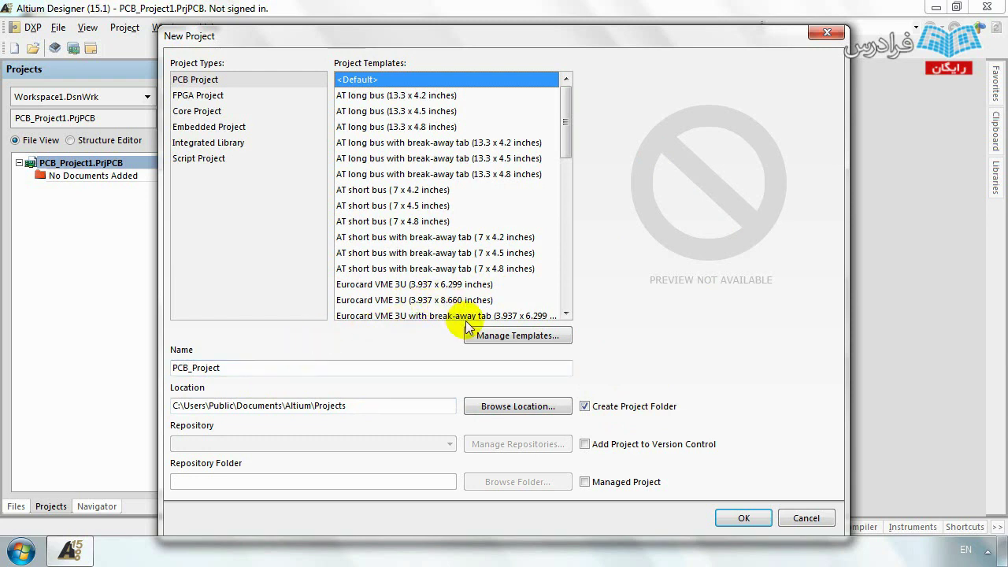
click(734, 518)
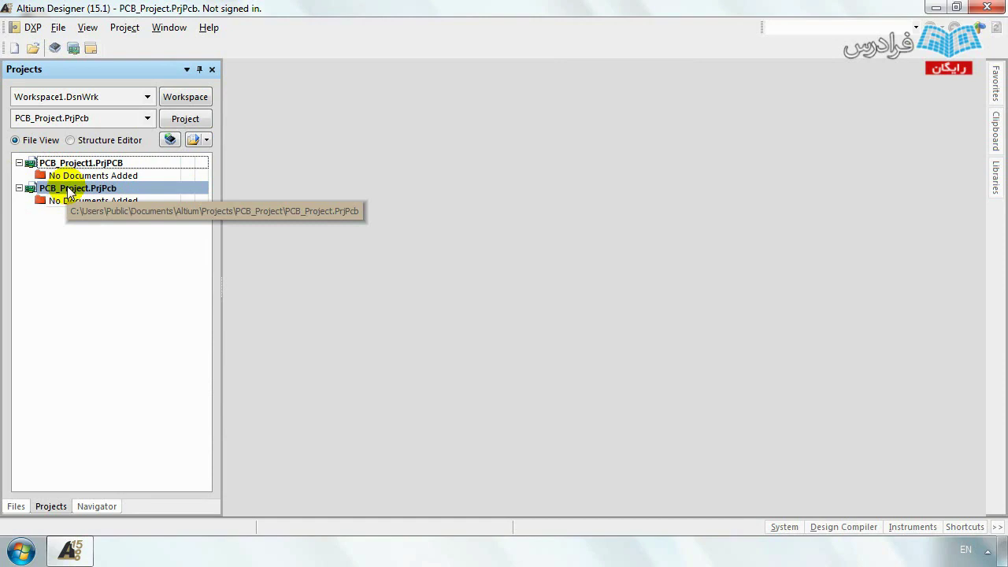
In Windows Explorer, open the Altium Projects folder in Documents and examine the PRJ PCB folder and its History subfolder.
click(21, 550)
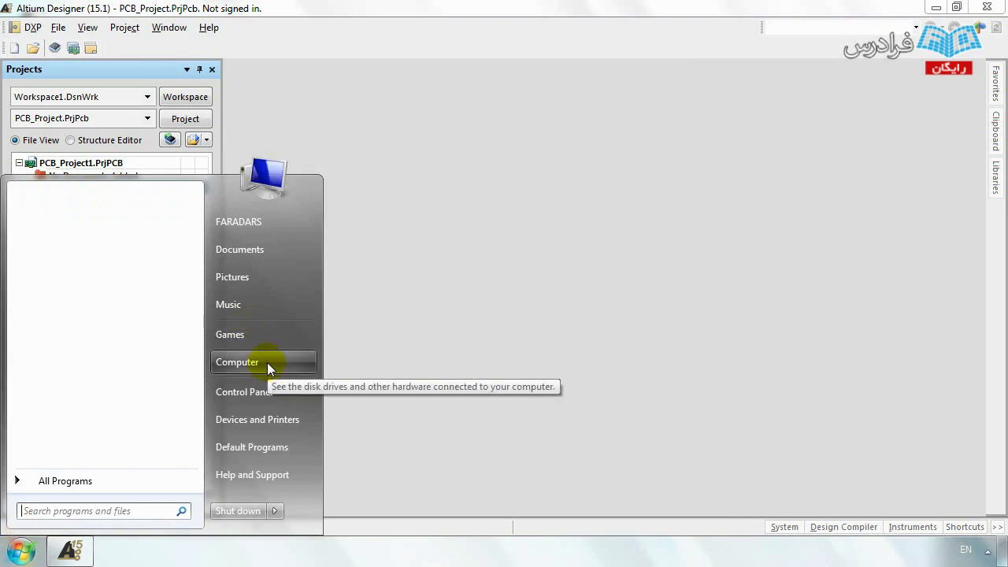
click(250, 251)
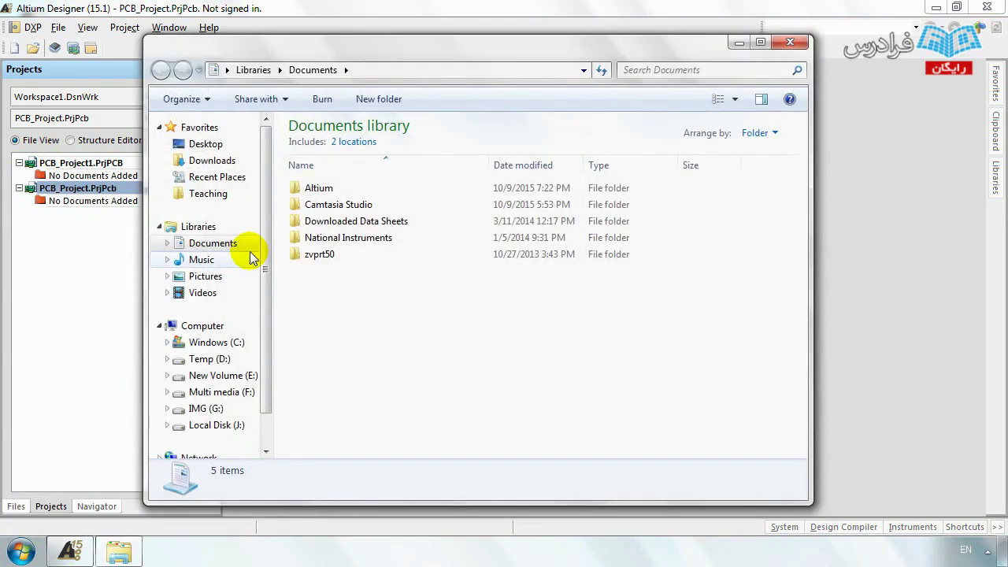
double_click(349, 190)
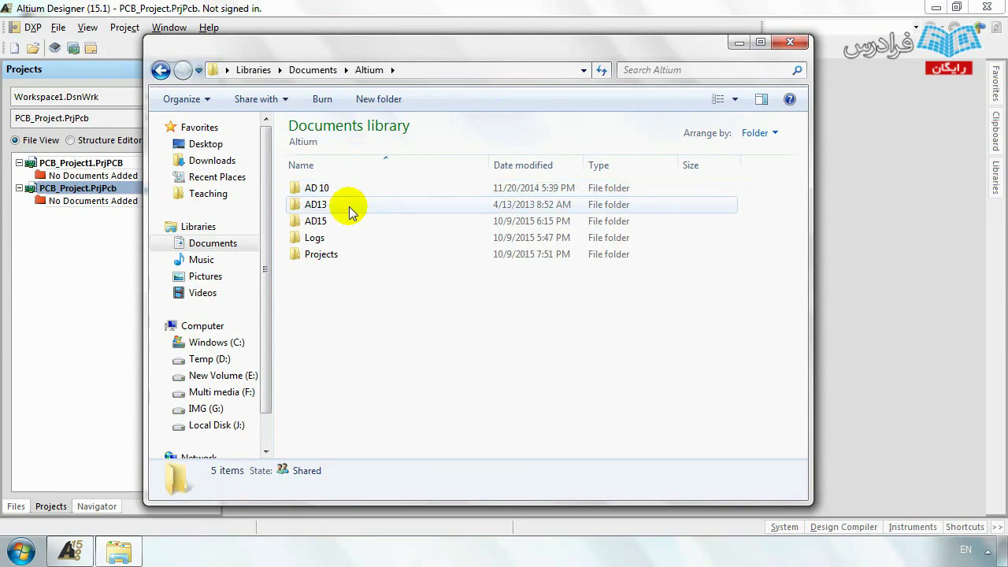
double_click(344, 256)
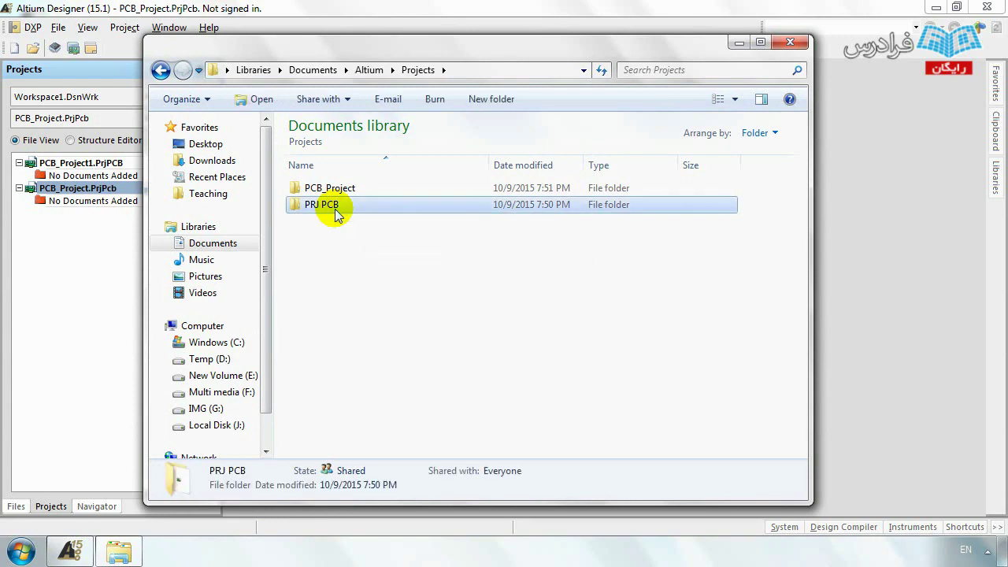
double_click(336, 211)
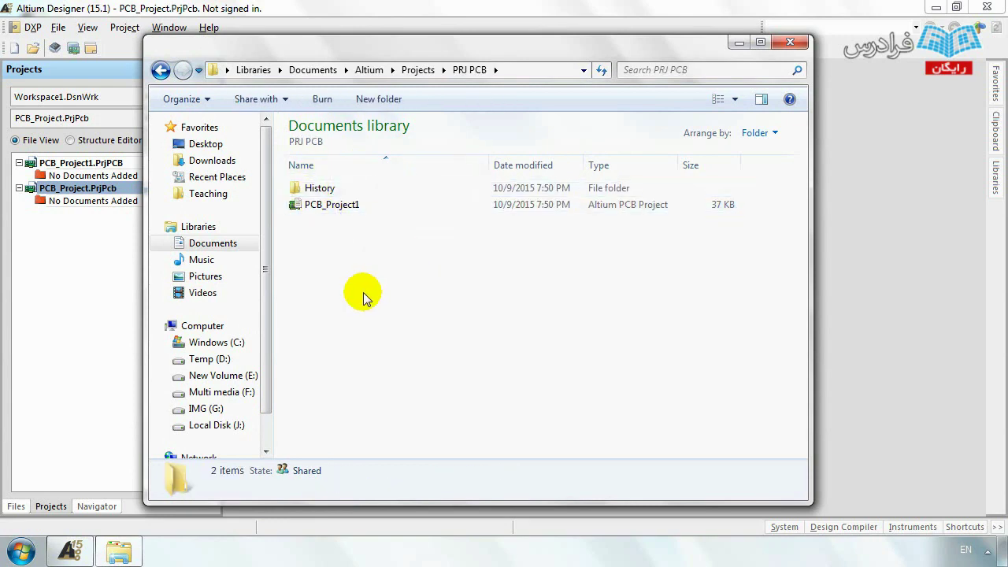
key(Down)
key(Return)
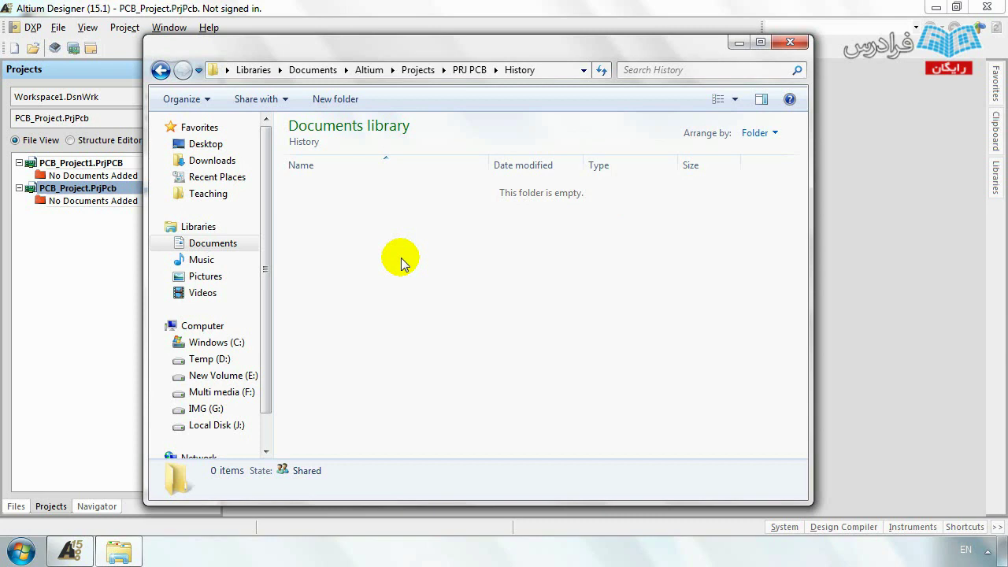
Return to the Projects folder, examine the contents of the PCB_Project folder, and minimize the Explorer window.
key(BackSpace)
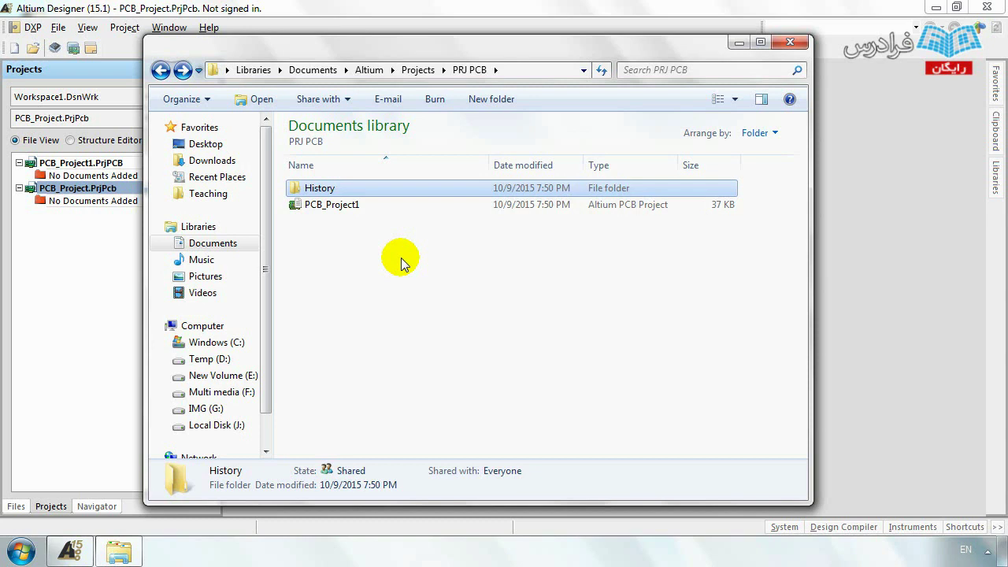
key(BackSpace)
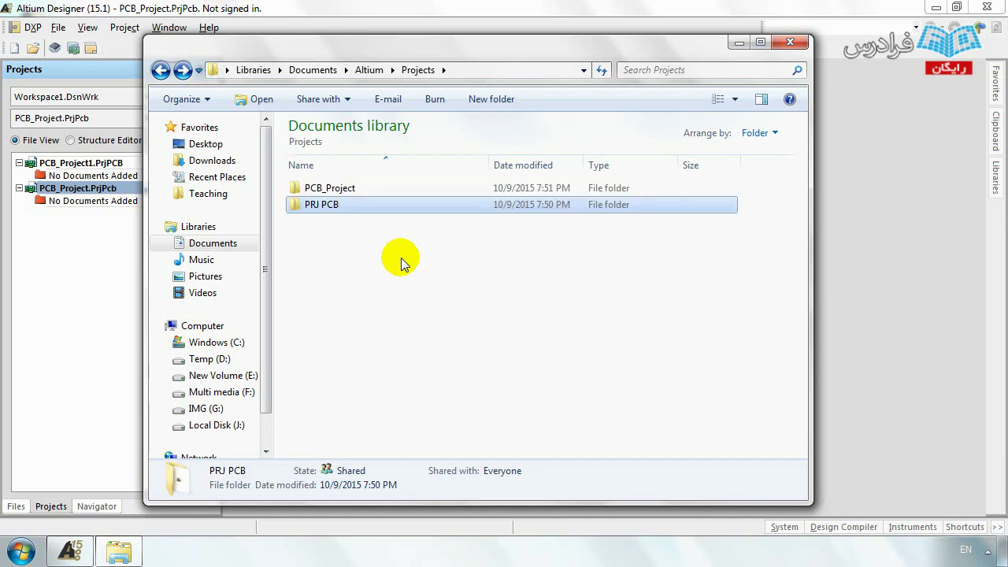
double_click(366, 188)
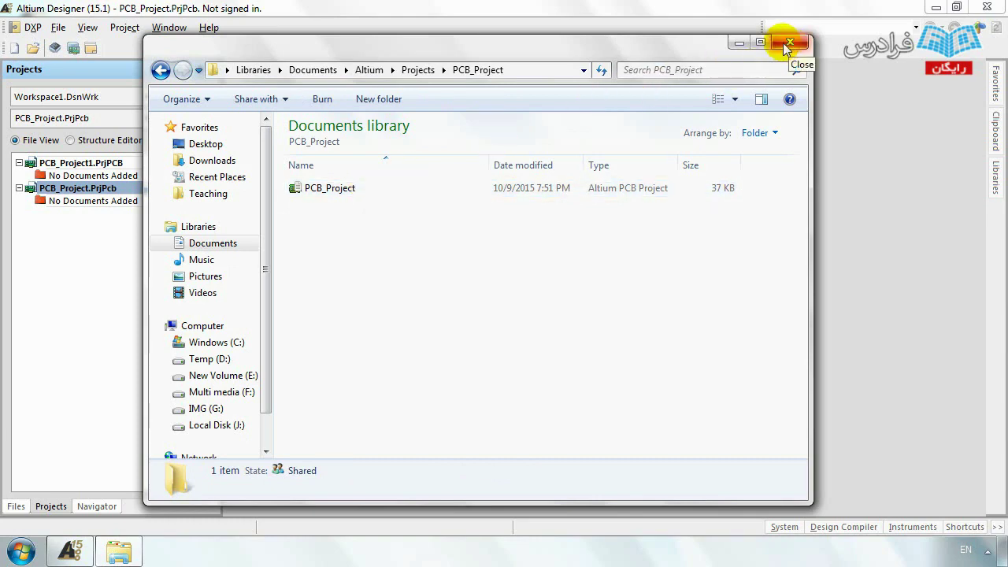
click(736, 41)
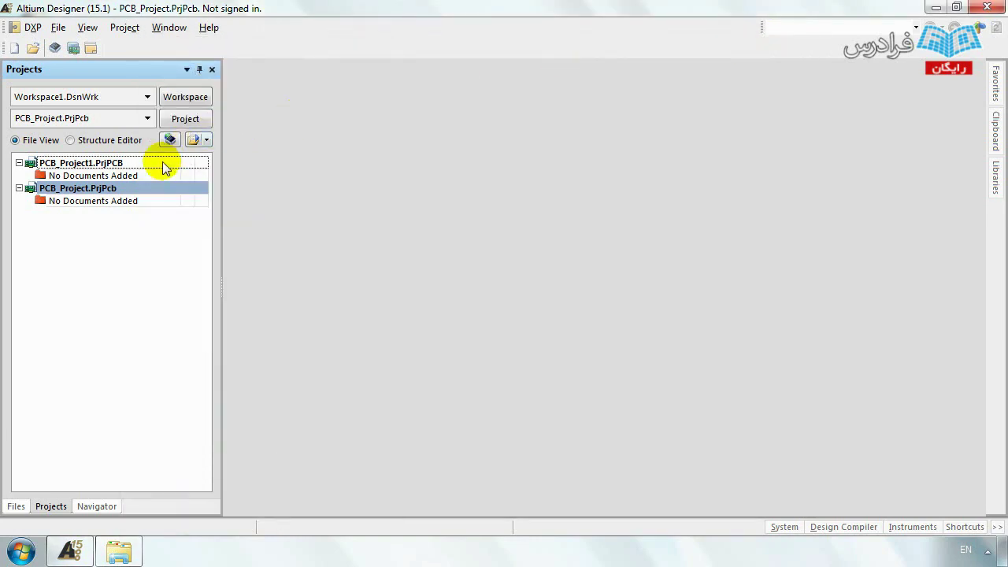
Add a new schematic document to PCB_Project1.PrjPCB.
right_click(165, 168)
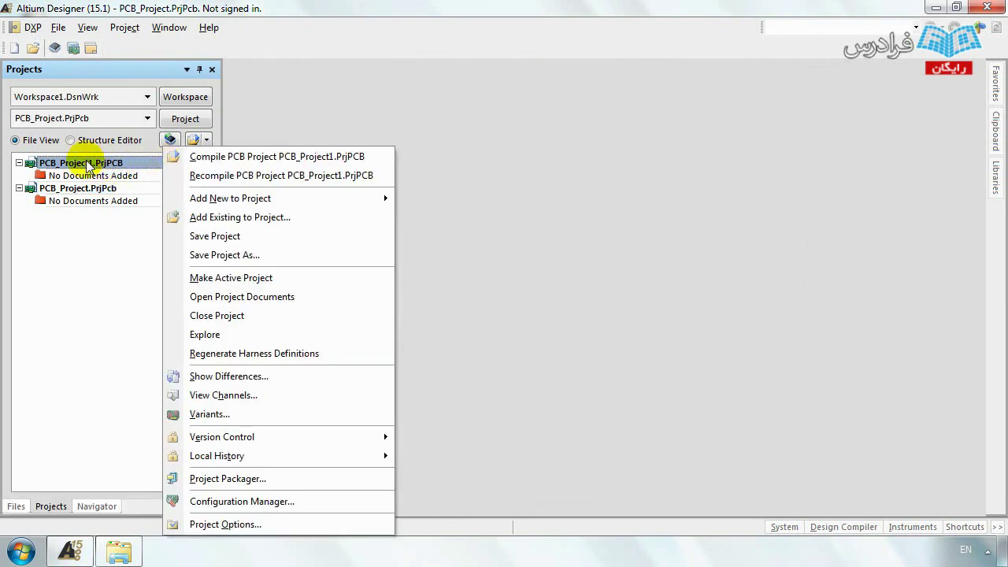
mouse_move(255, 199)
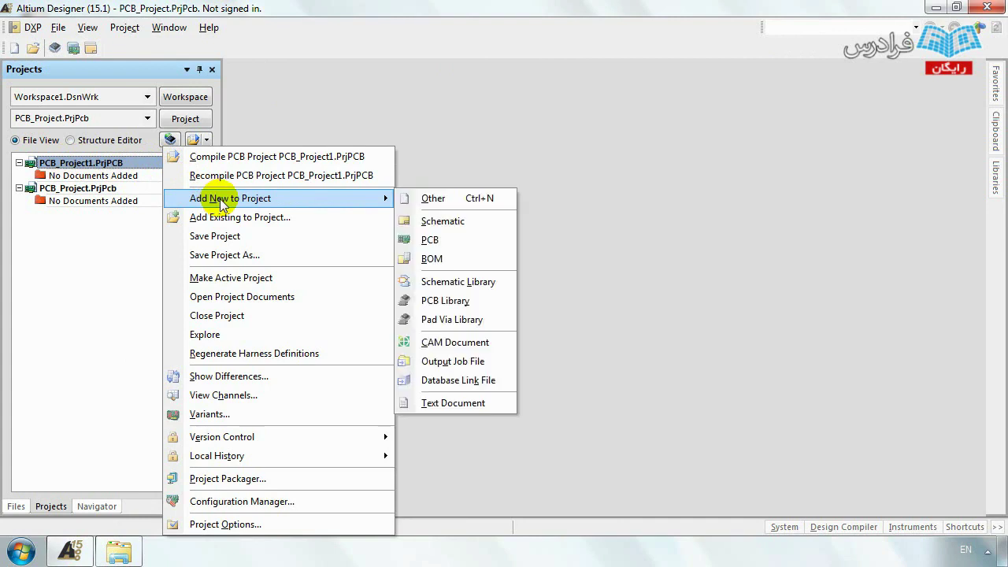
click(421, 224)
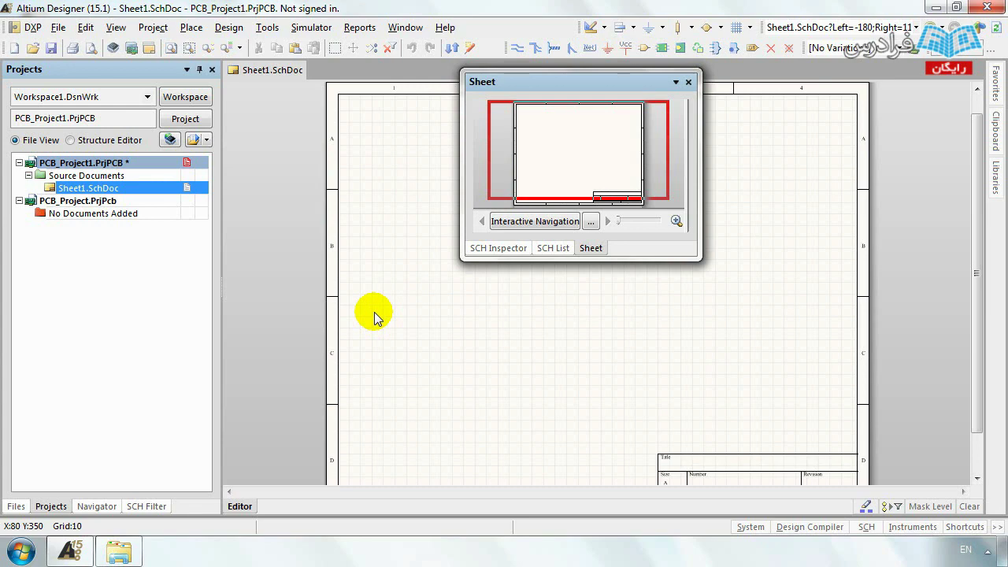
Save the new schematic as Sheet in the PRJ PCB folder, in Advanced Schematic binary (*.SchDoc) format.
key(ctrl+s)
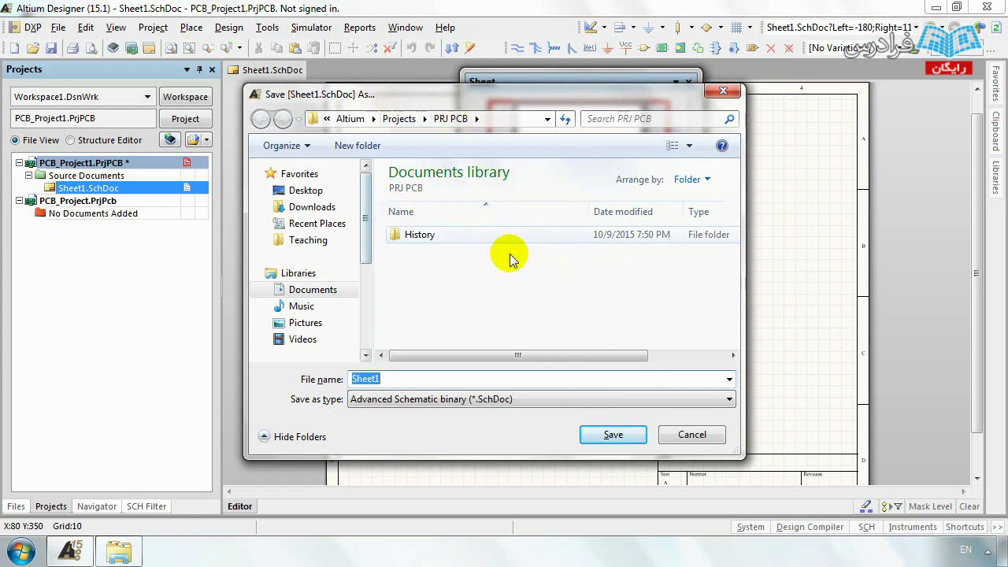
click(396, 381)
double_click(396, 381)
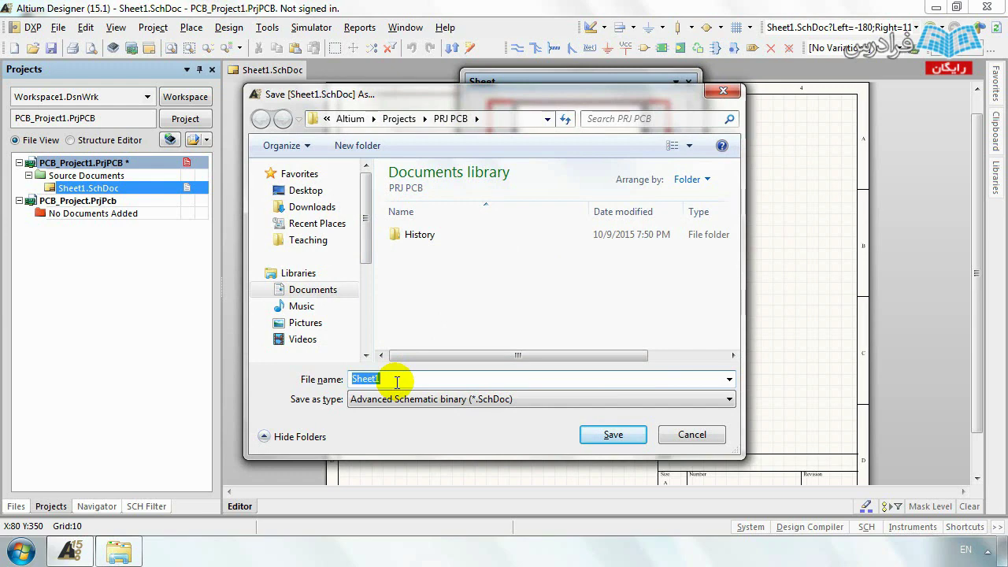
click(400, 381)
key(BackSpace)
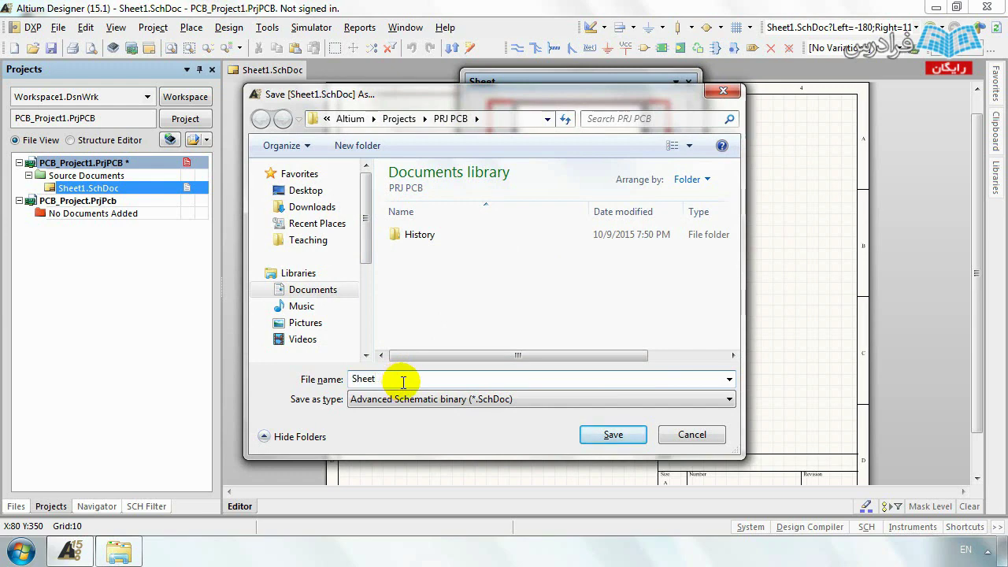
click(609, 436)
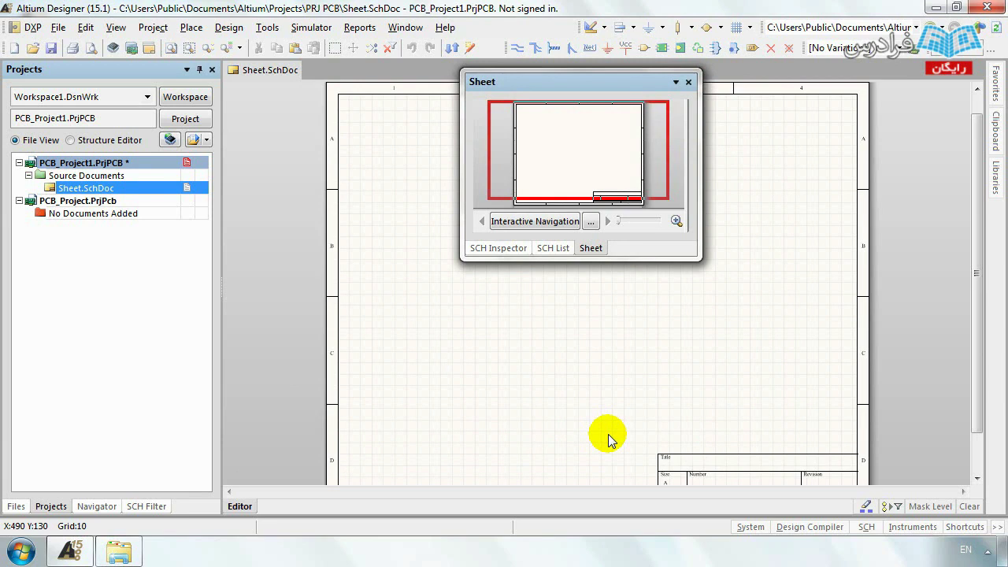
Save PCB_Project1.PrjPCB and create a second schematic document in it.
right_click(124, 162)
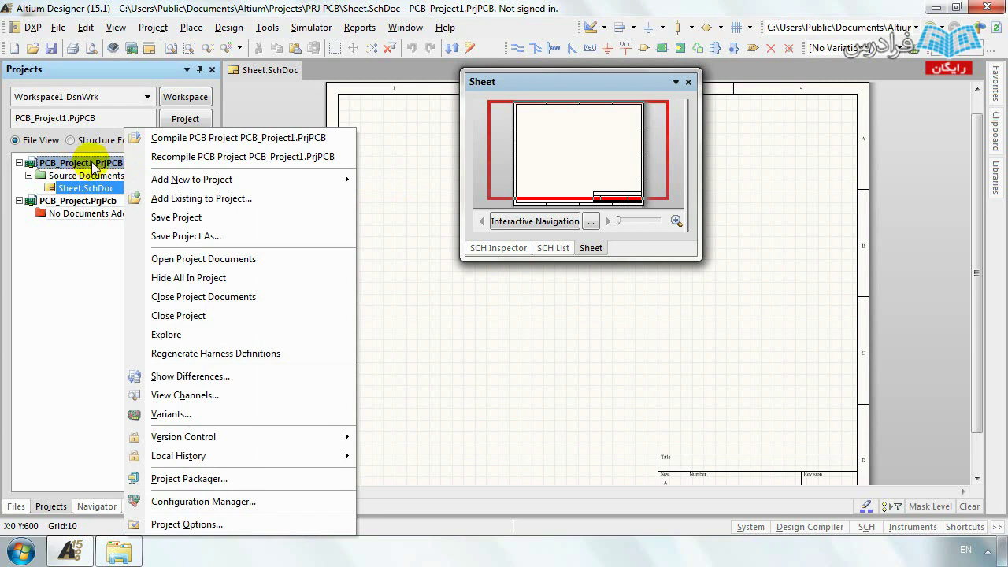
click(197, 218)
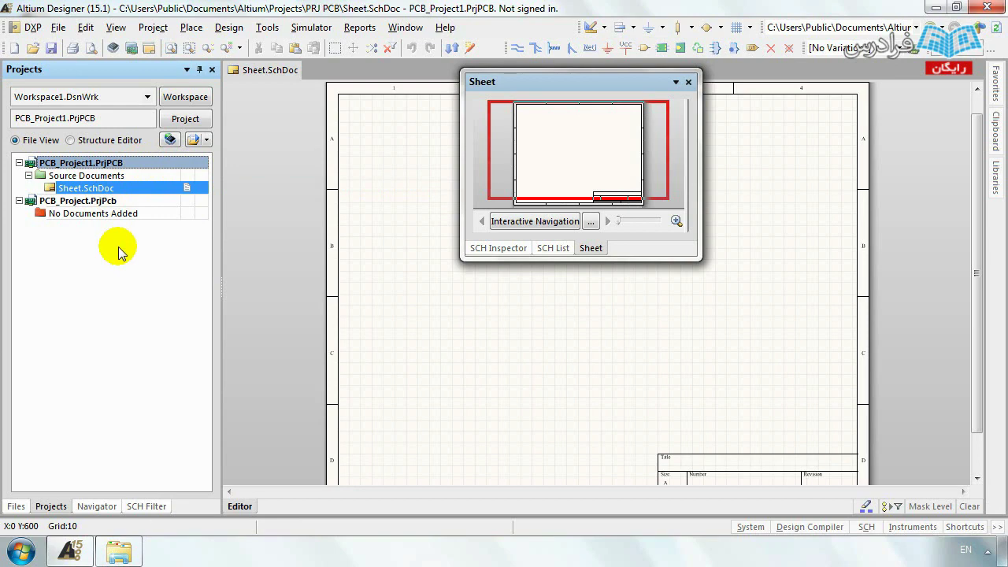
click(60, 28)
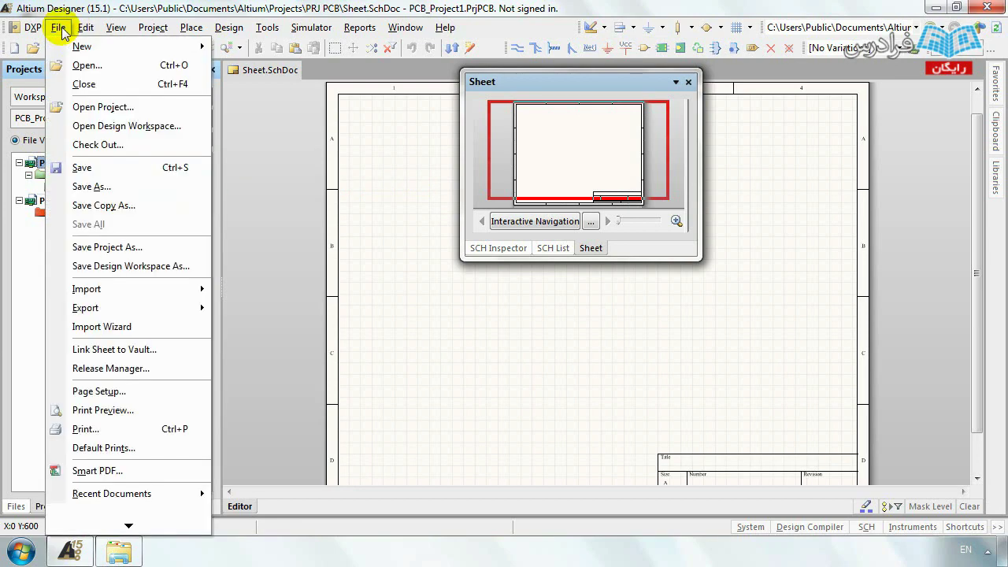
mouse_move(202, 45)
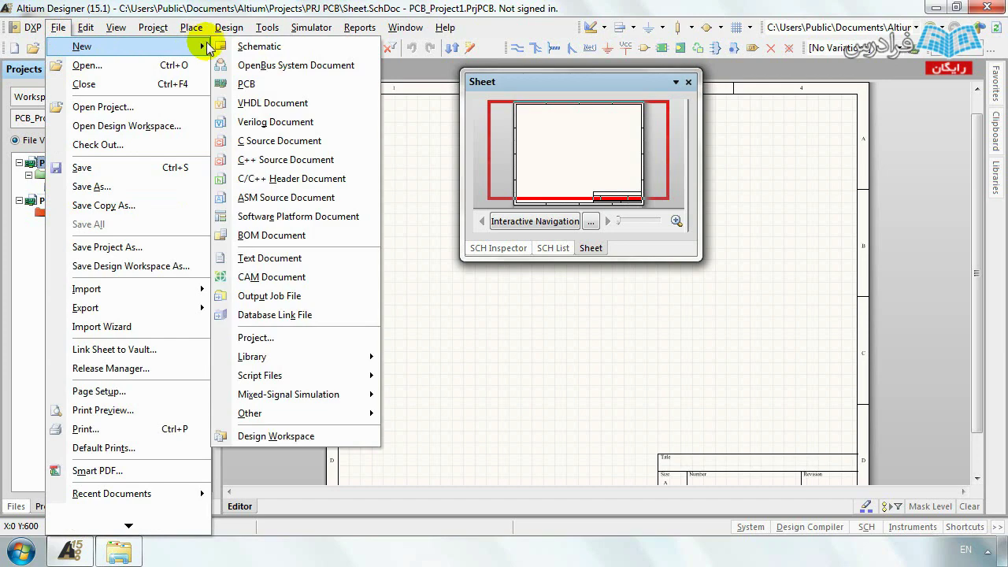
click(263, 45)
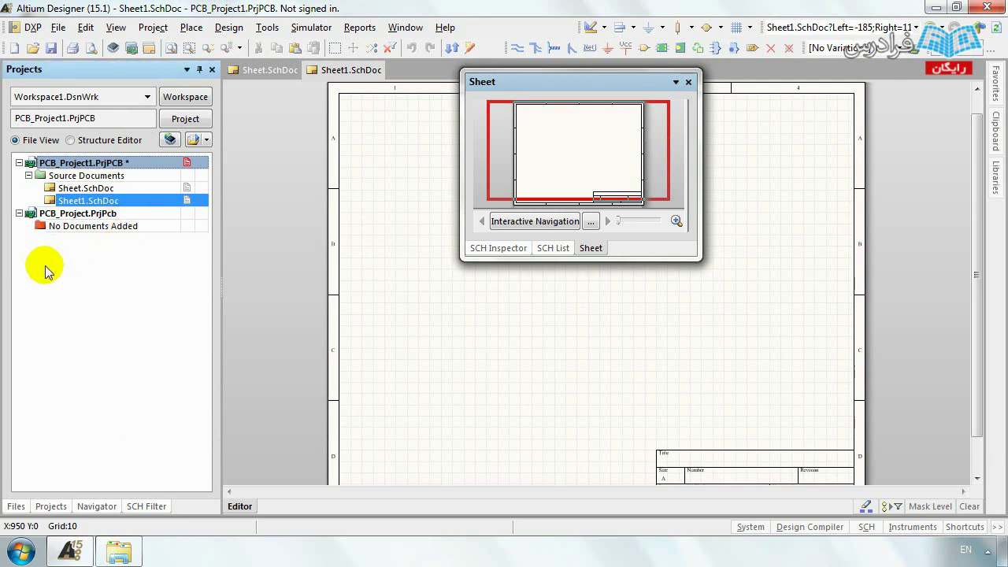
Add a third schematic document to PCB_Project1.PrjPCB.
right_click(105, 340)
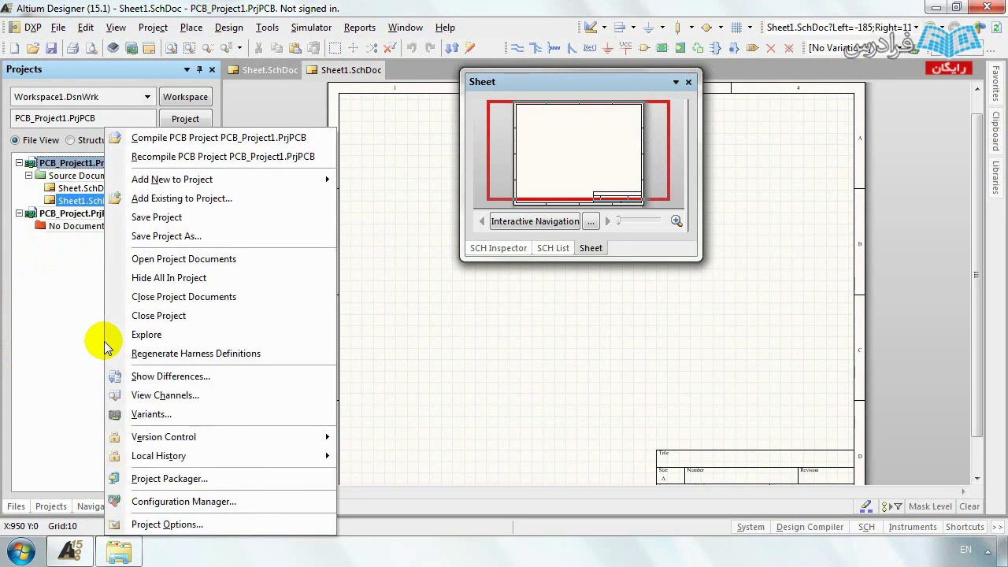
mouse_move(227, 181)
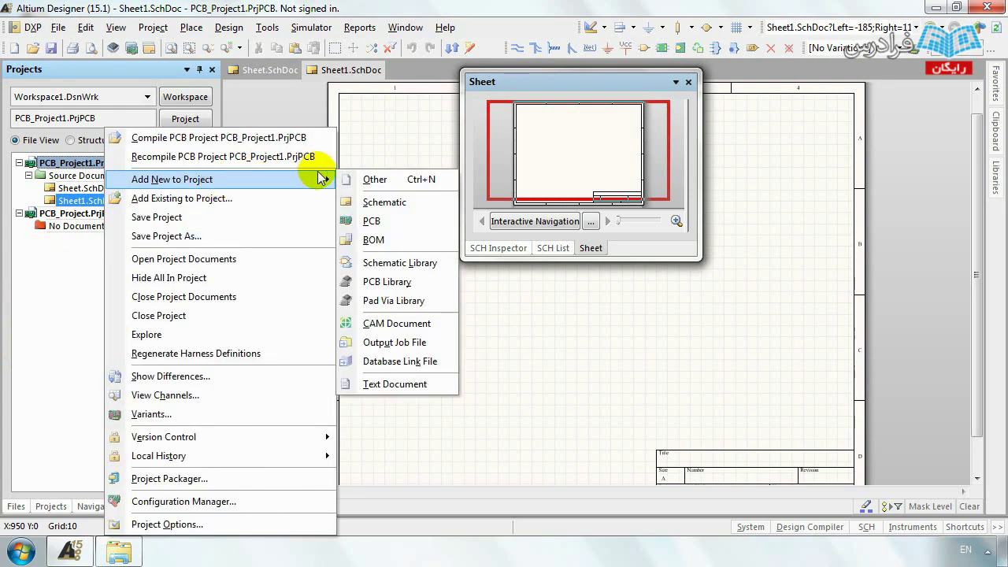
click(371, 201)
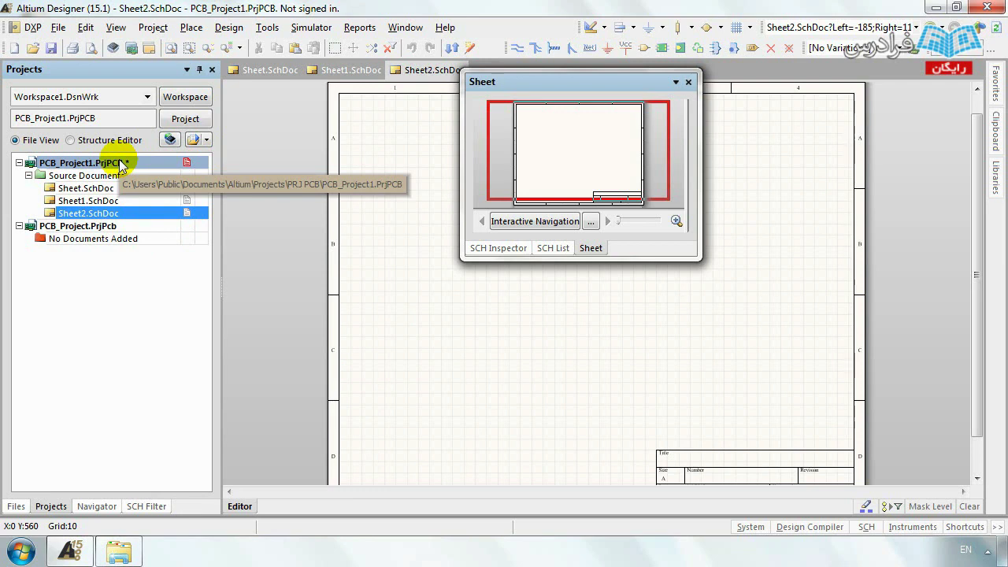
Add a new schematic document to the empty PCB_Project.PrjPcb project.
click(71, 228)
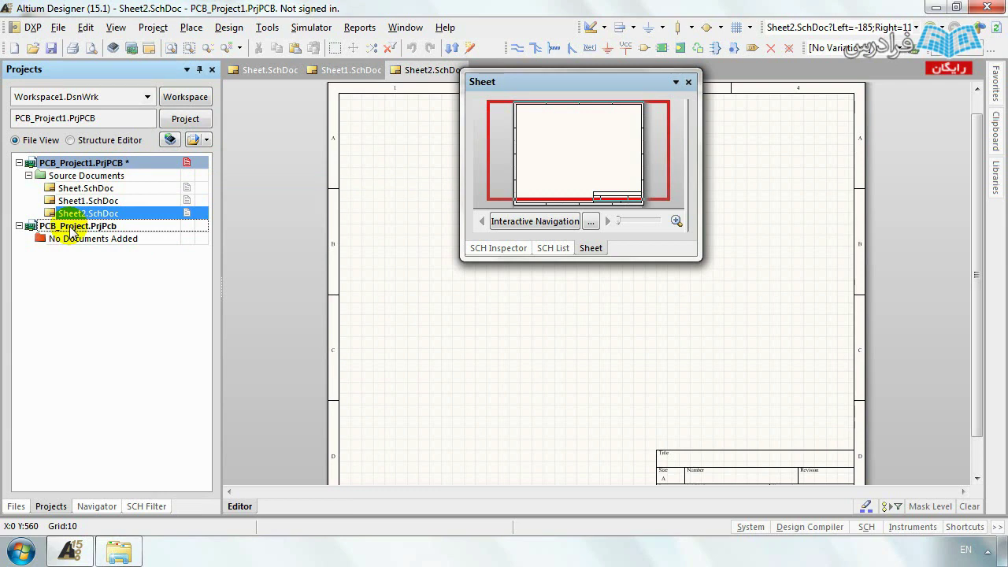
right_click(71, 229)
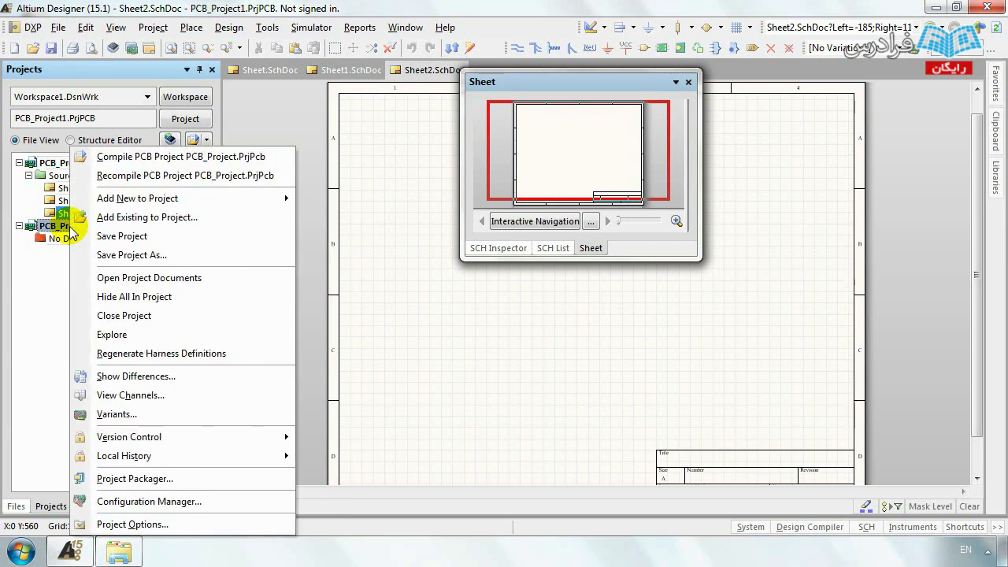
mouse_move(200, 200)
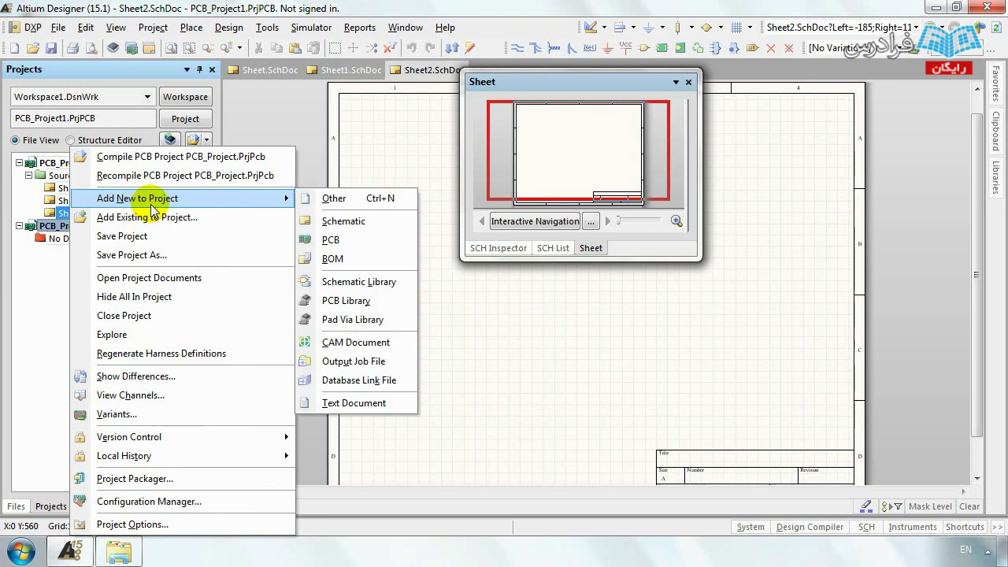
click(333, 221)
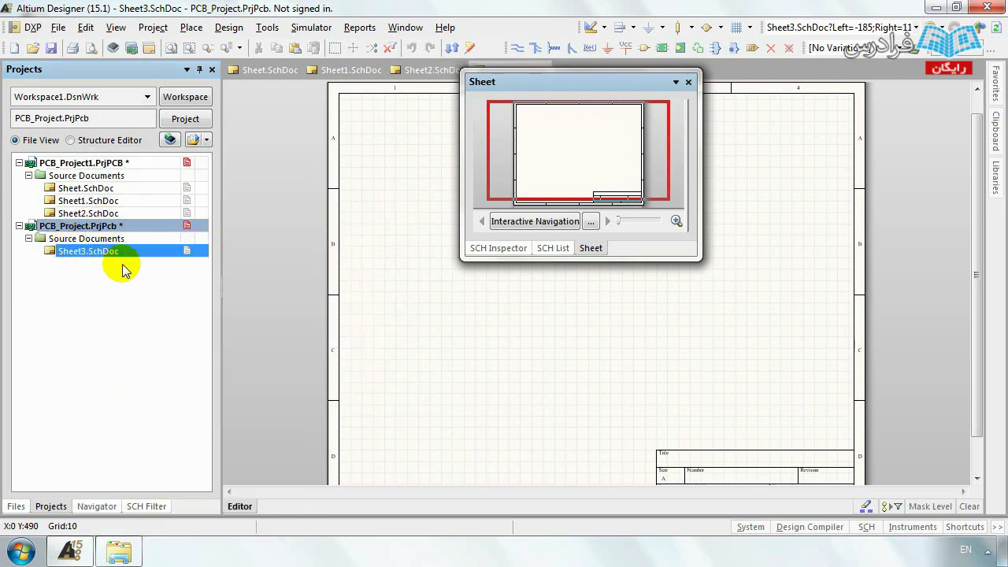
Move Sheet1.SchDoc and Sheet.SchDoc in turn into PCB_Project.PrjPcb, returning each one to PCB_Project1.PrjPCB.
click(101, 206)
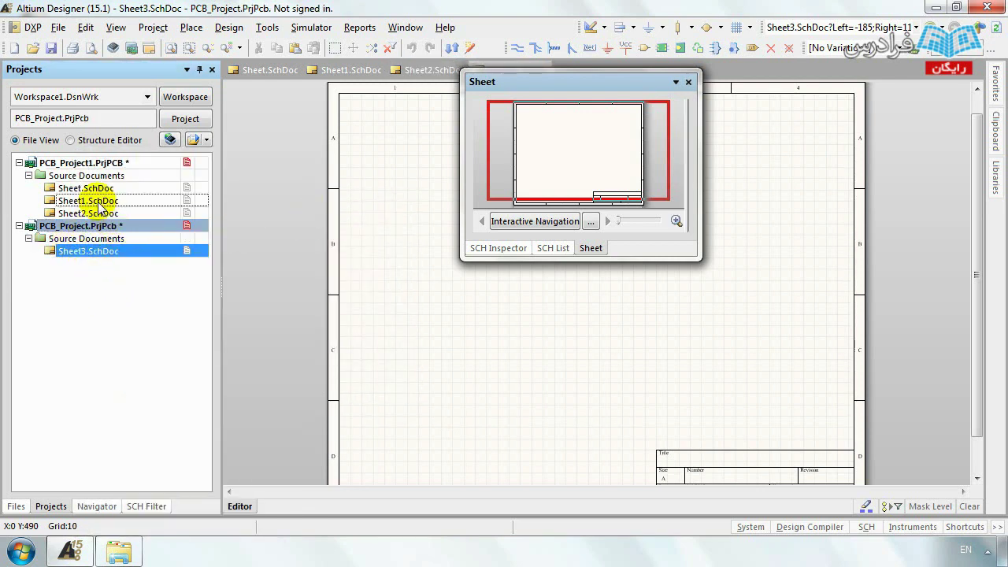
drag(100, 207, 63, 238)
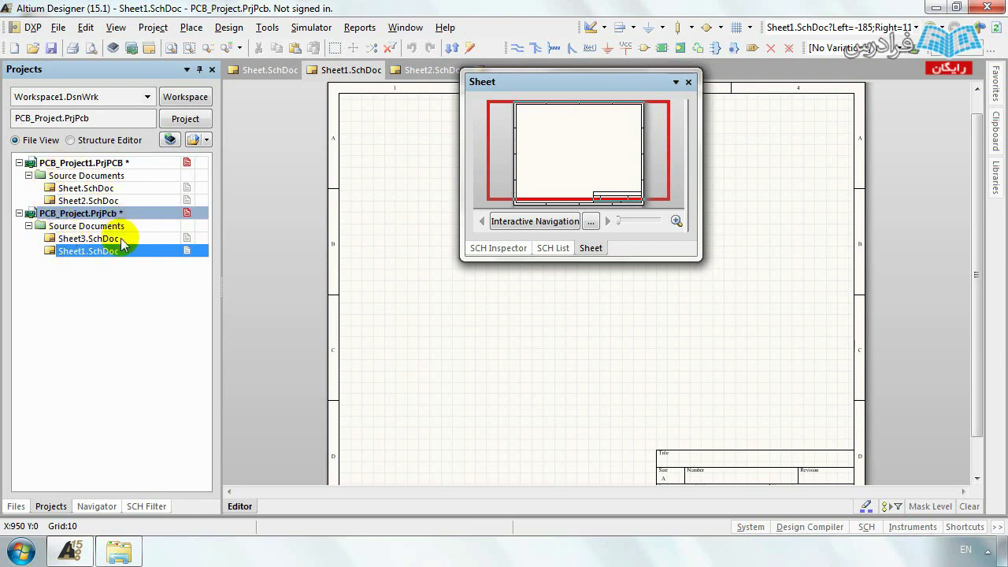
mouse_move(112, 250)
mouse_down()
mouse_move(126, 164)
mouse_move(124, 254)
mouse_move(119, 232)
mouse_up()
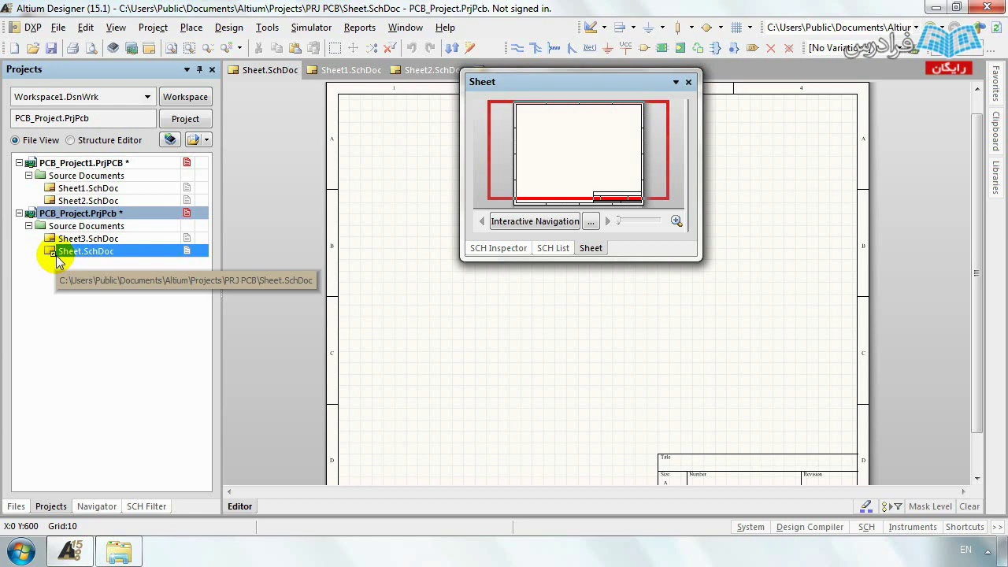
drag(57, 258, 70, 164)
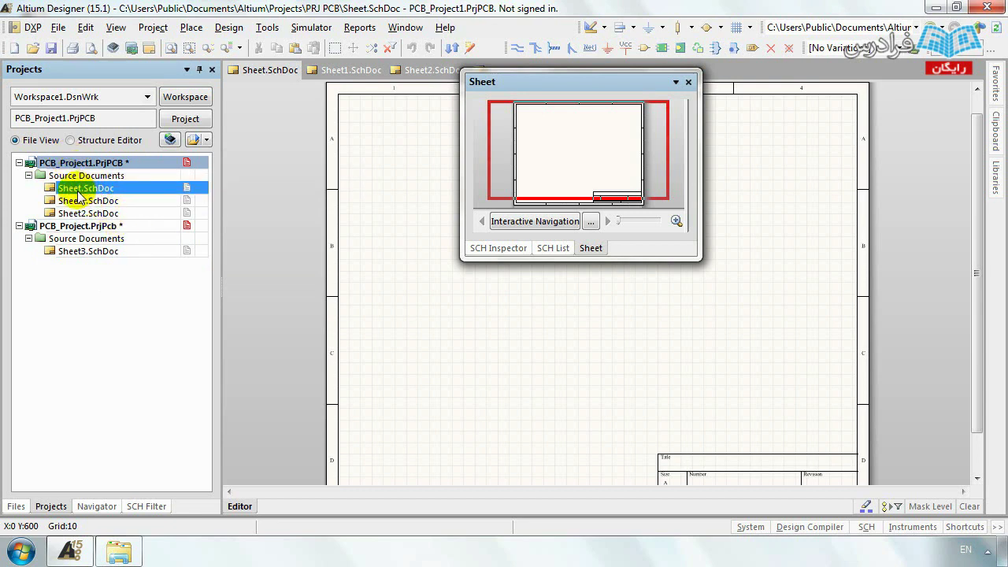
Move Sheet.SchDoc out of PCB_Project1.PrjPCB to make it a free document.
drag(81, 192, 18, 303)
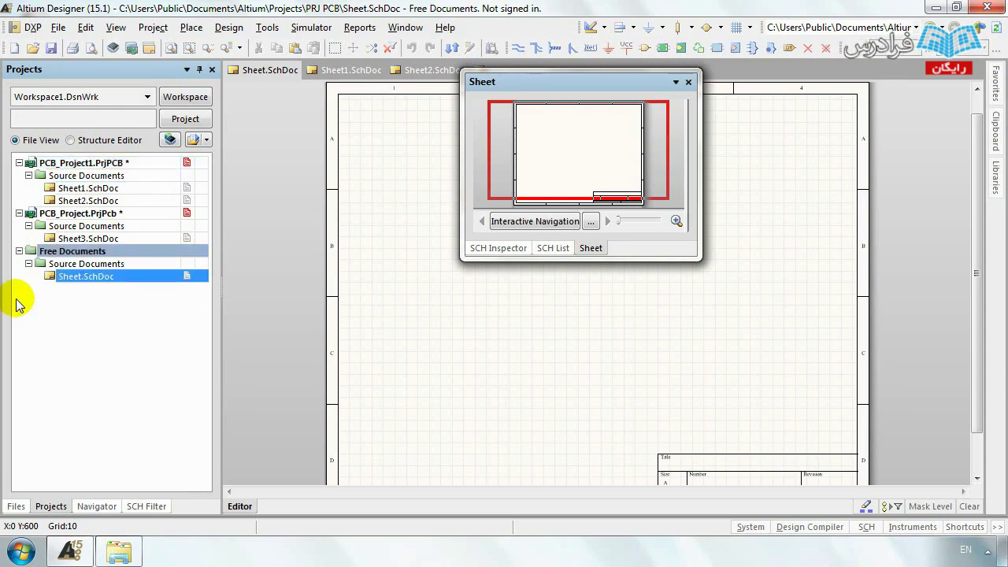